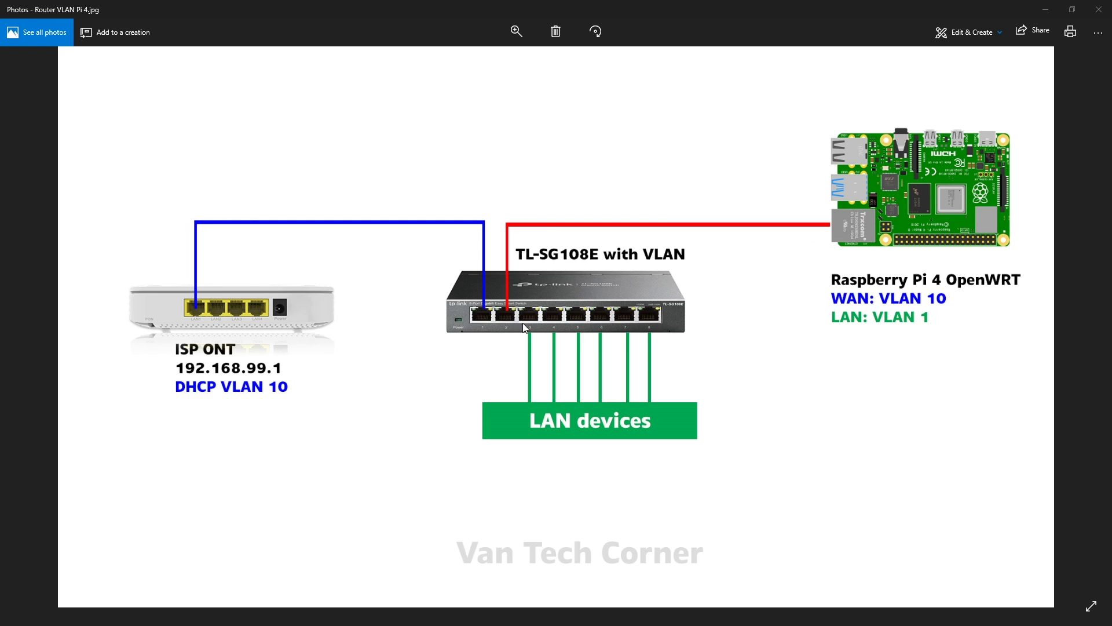
- In a private tab, search Google for 'site:openwrt.org raspberry pi 4' and open the Raspberry Pi 4 B Techdata page
scroll(522, 322, "up", 2)
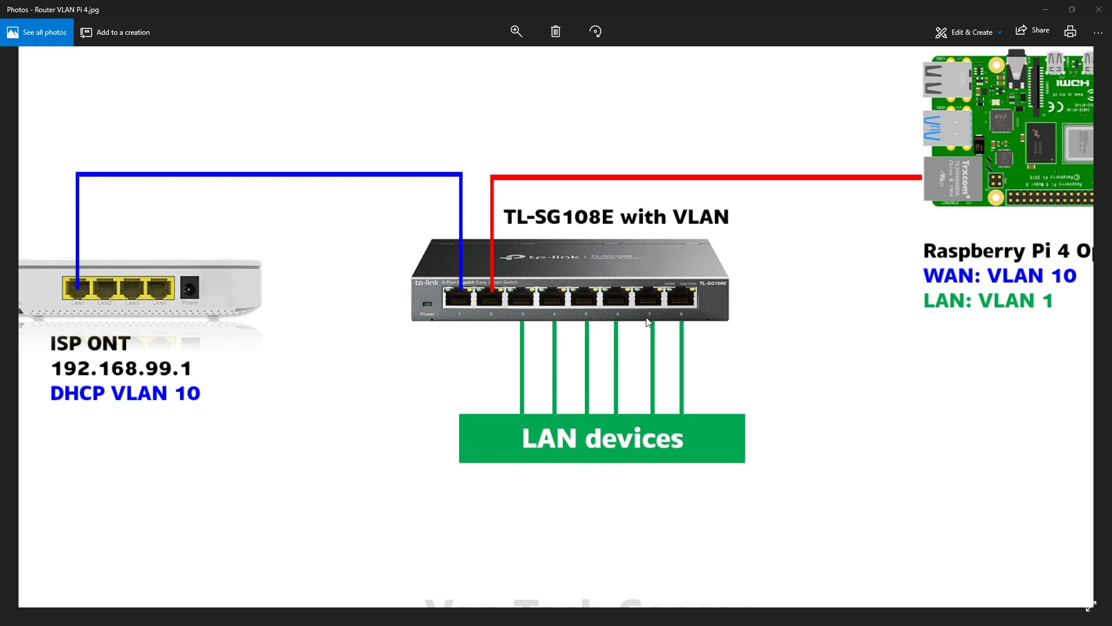
scroll(686, 319, "down", 2)
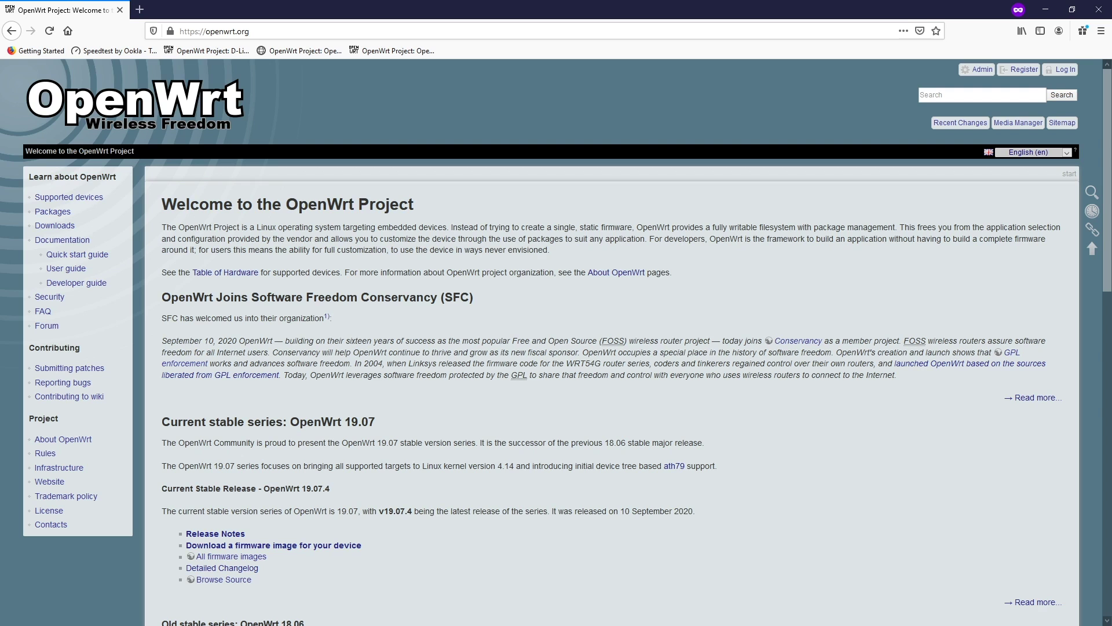
key("ctrl+t")
type("google.com")
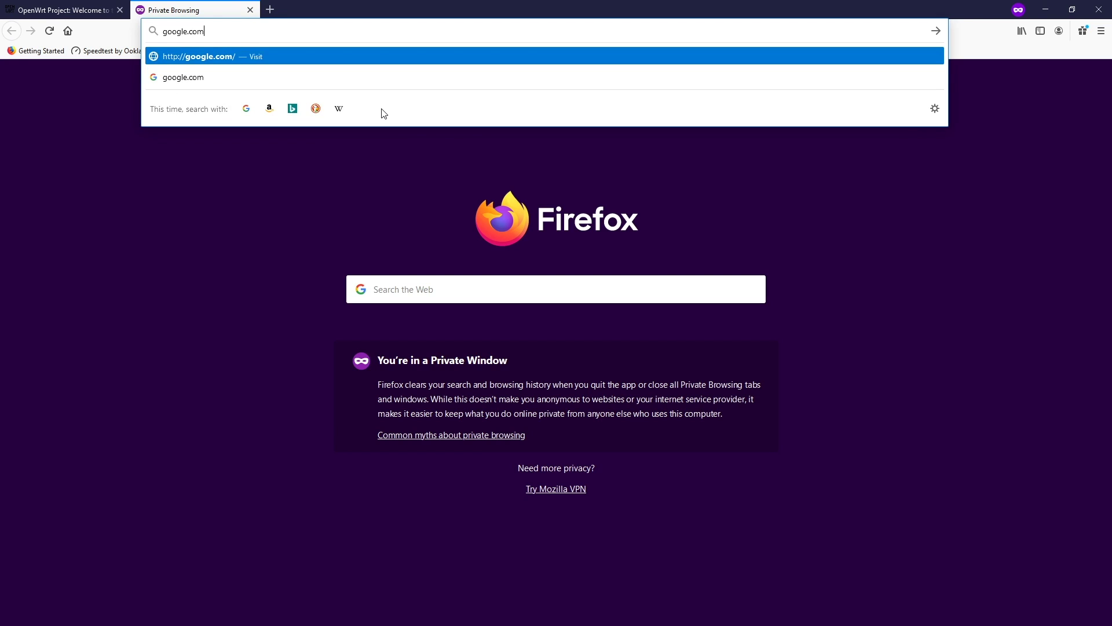
key("Return")
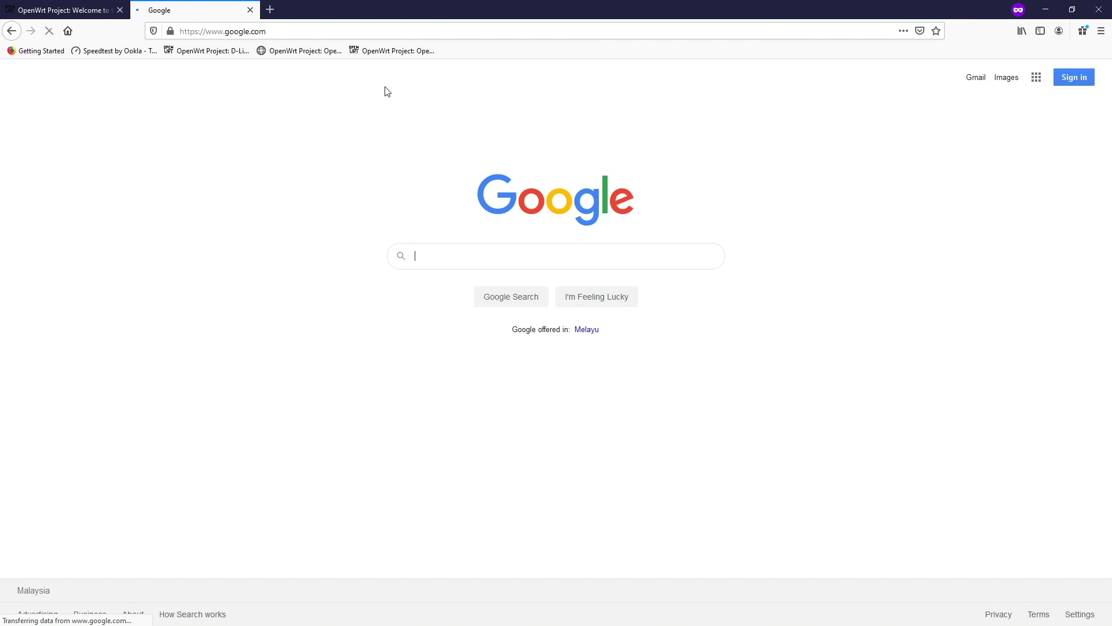
type("site:openw")
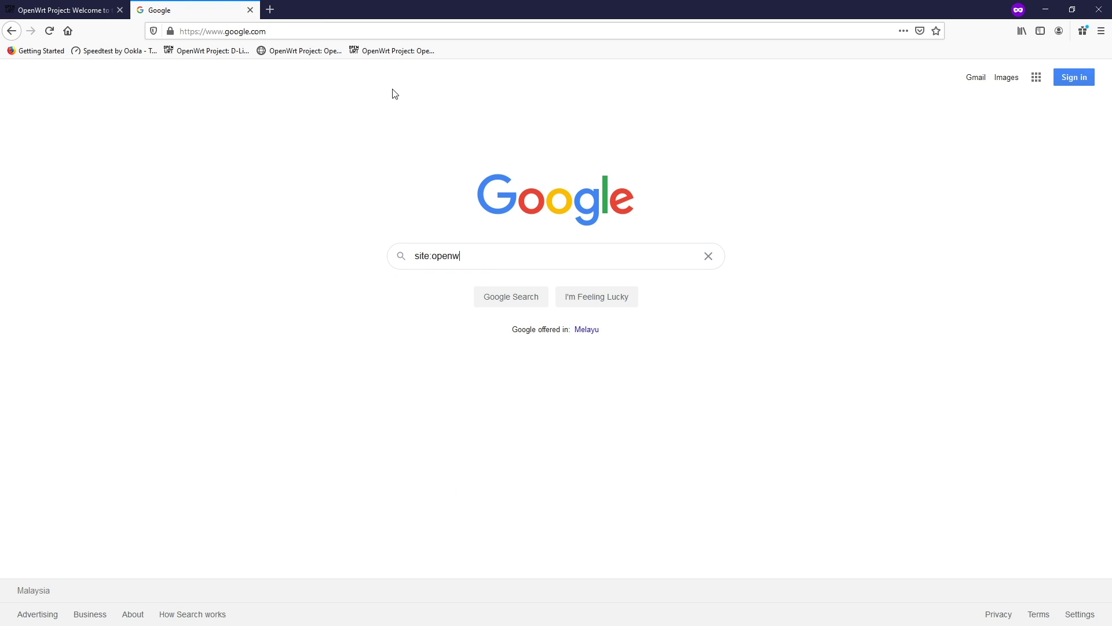
type("rt.org raspberry pi 4")
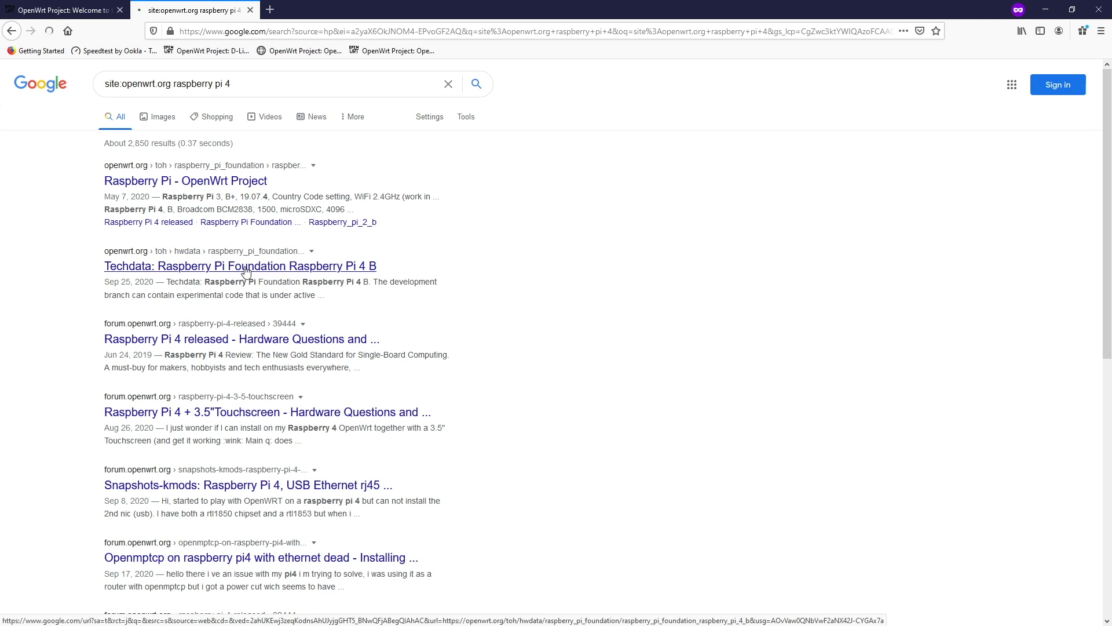
left_click(363, 267)
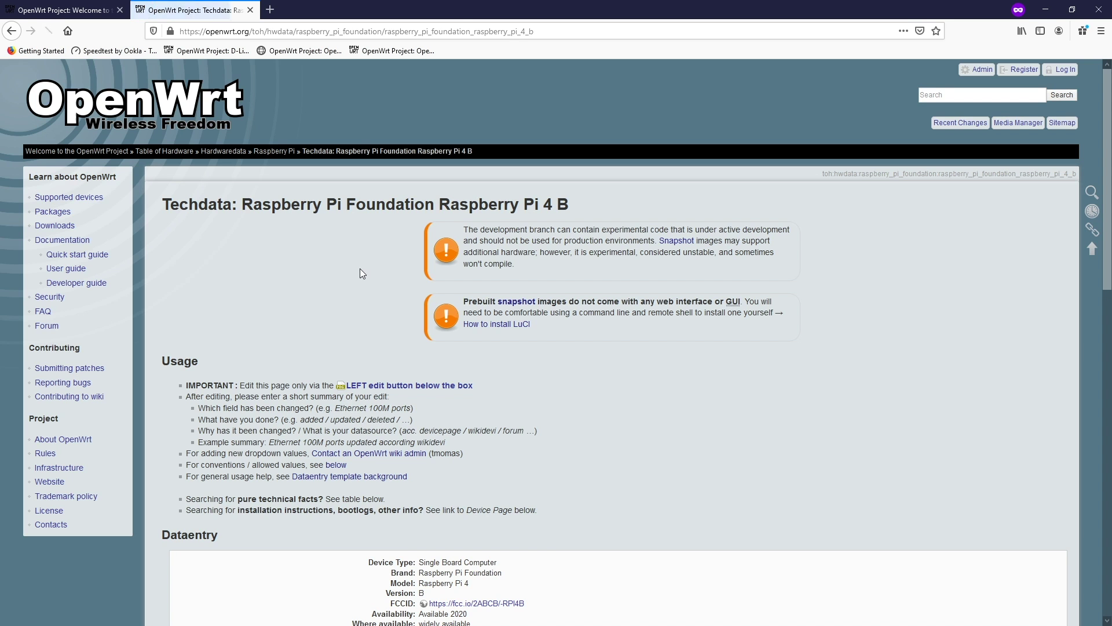
- Download the snapshot install image (factory.img.gz) from the Techdata page
scroll(684, 417, "down", 5)
scroll(689, 426, "down", 8)
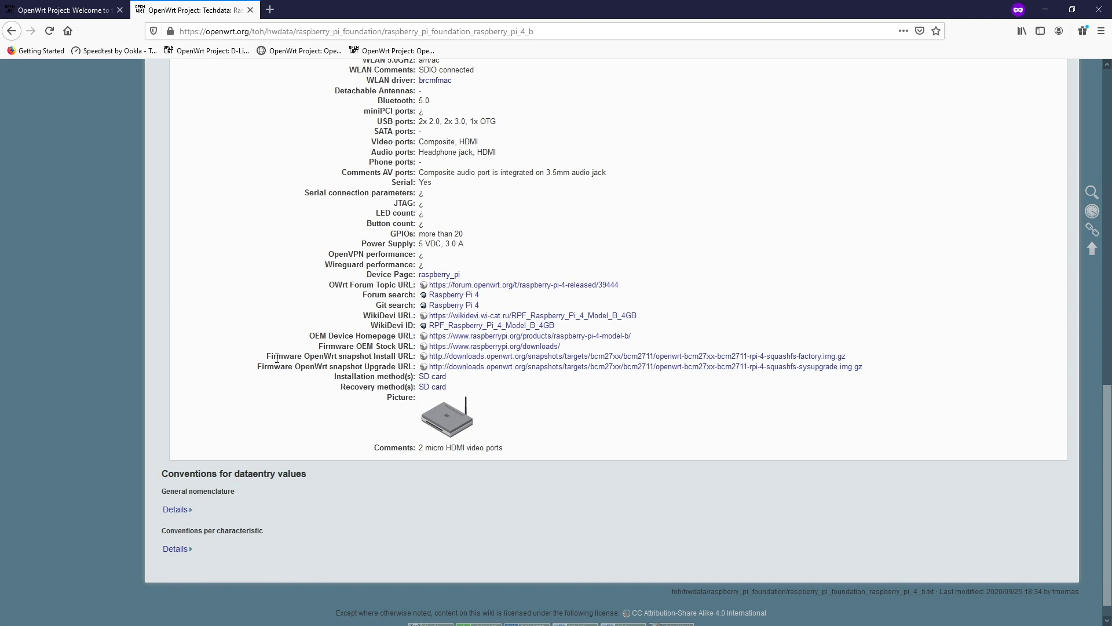
left_click_drag(267, 357, 378, 357)
left_click(385, 356)
left_click(559, 358)
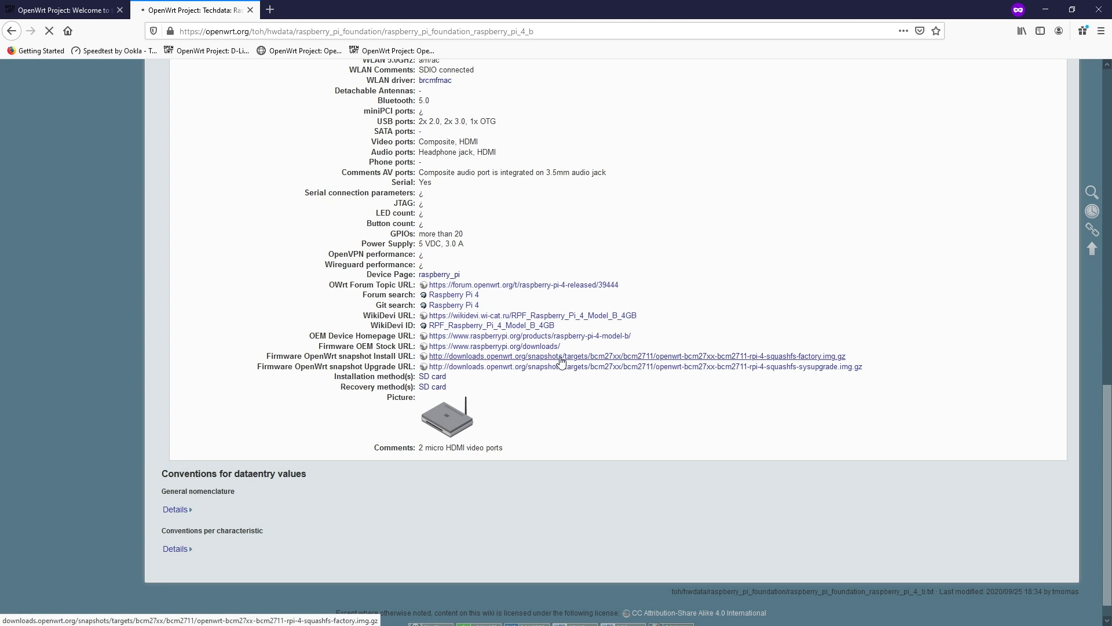
left_click(595, 355)
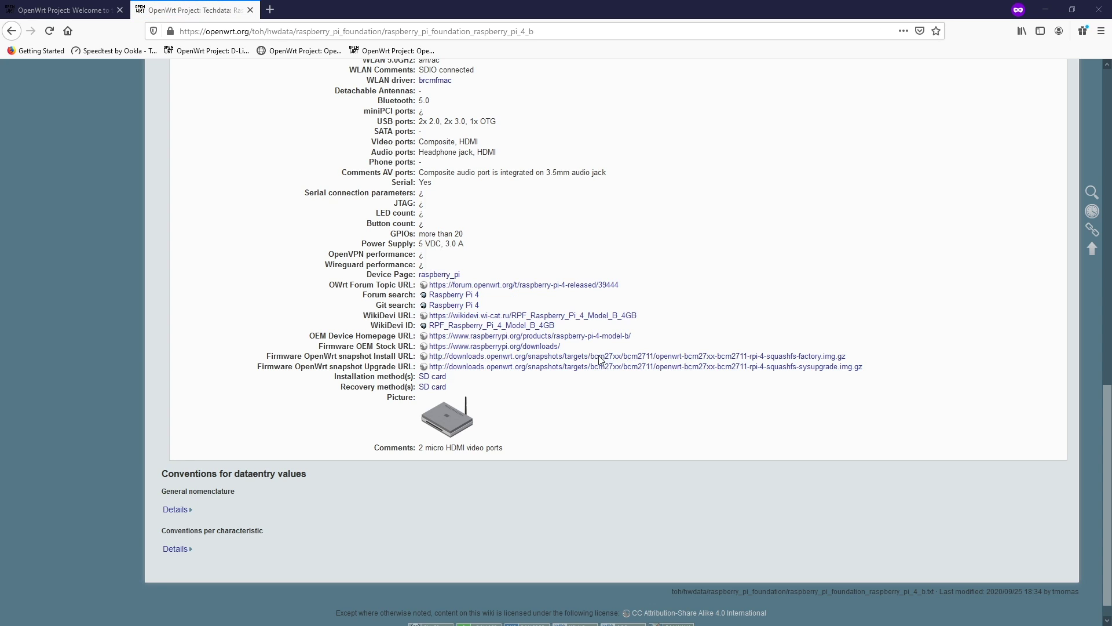
double_click(357, 356)
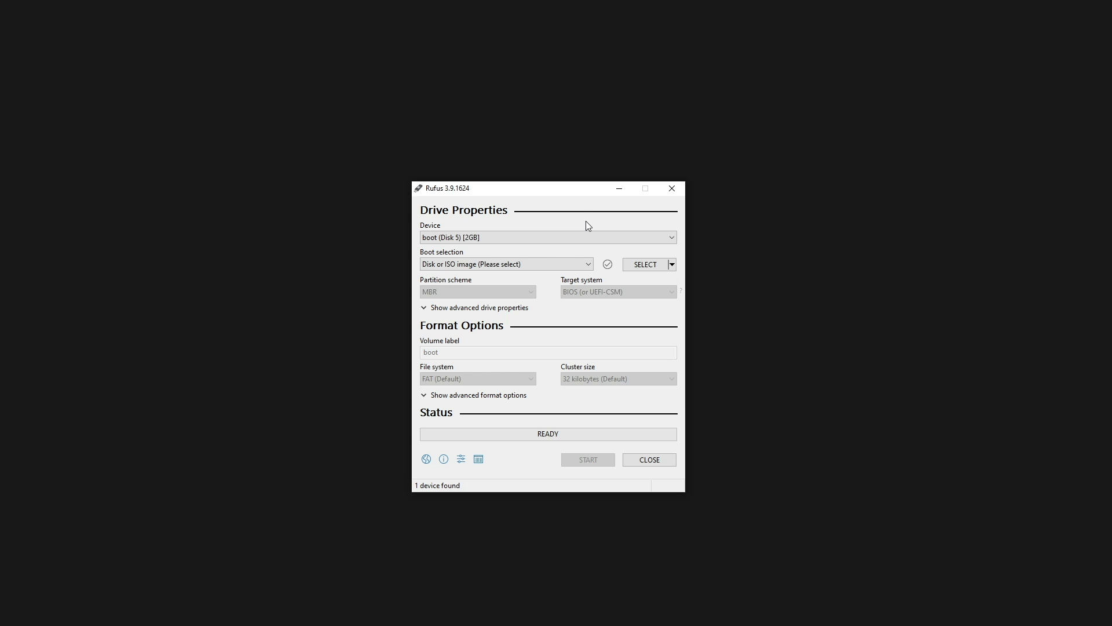
- Load openwrt-bcm27xx-bcm2711-rpi-4-squashfs-factory.img.gz as the Rufus boot image
left_click(655, 269)
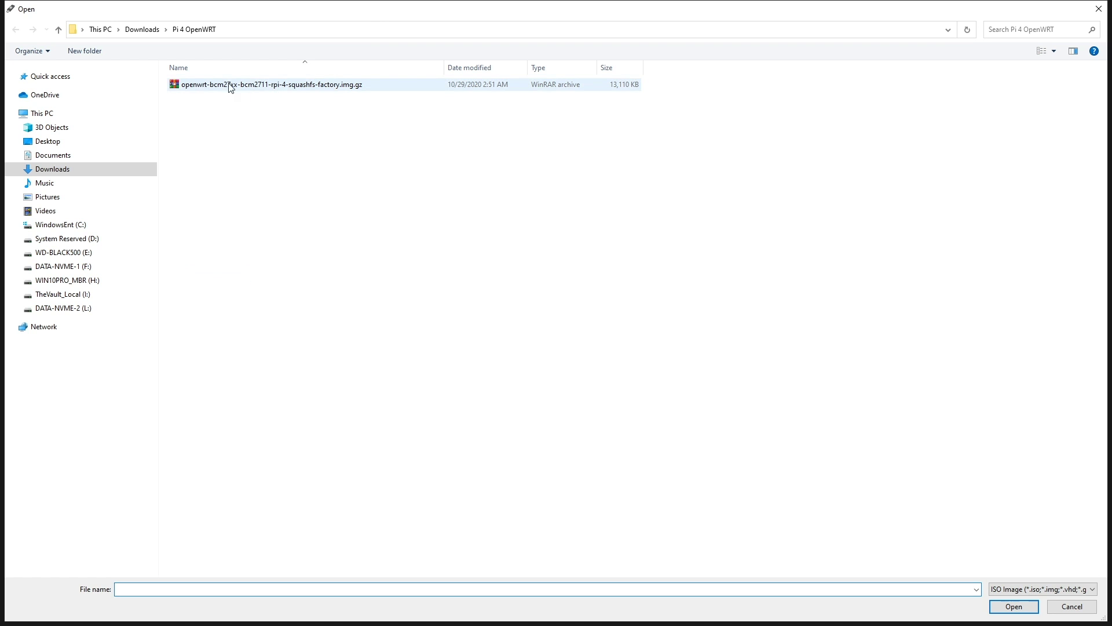
left_click(245, 85)
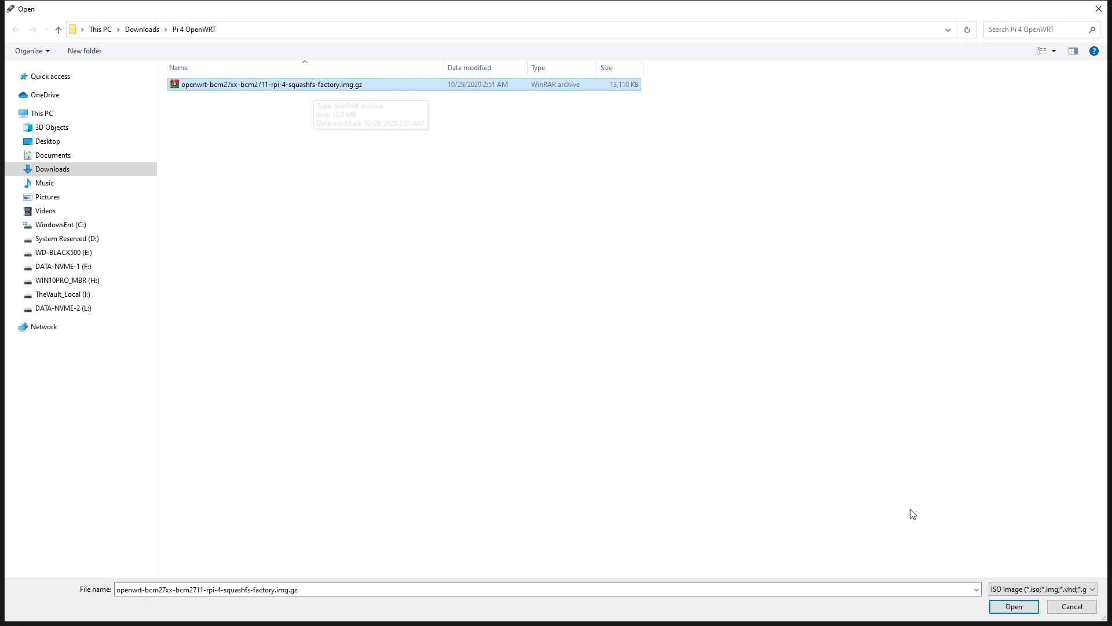
left_click(1014, 606)
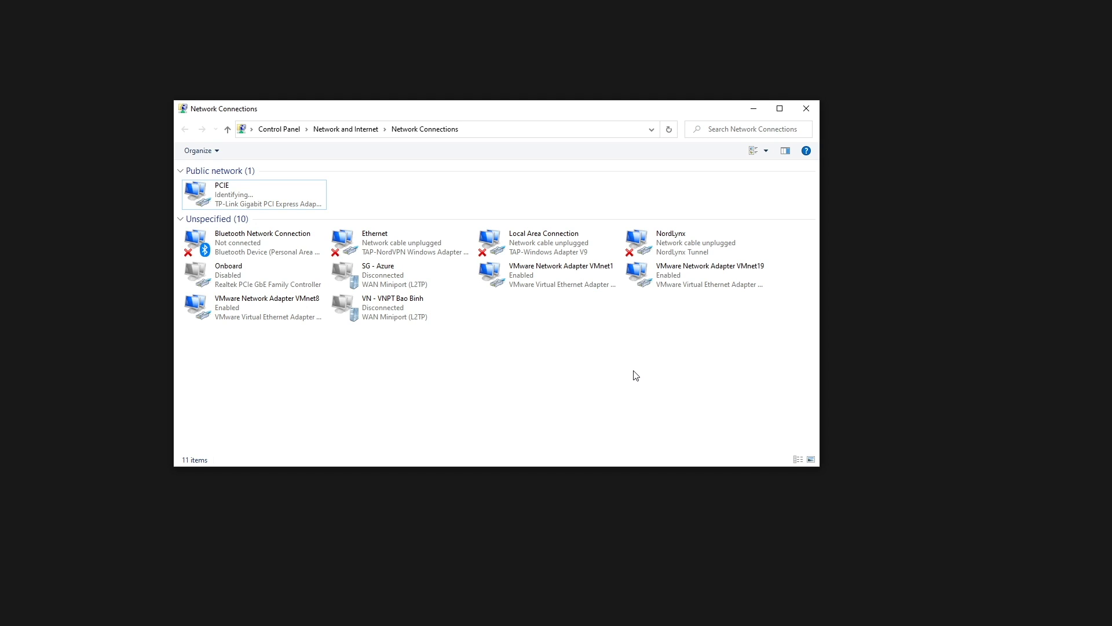
- Check that PCIE's details show IPv4 192.168.1.111 with gateway 192.168.1.1, then close both windows
left_click(272, 200)
double_click(272, 201)
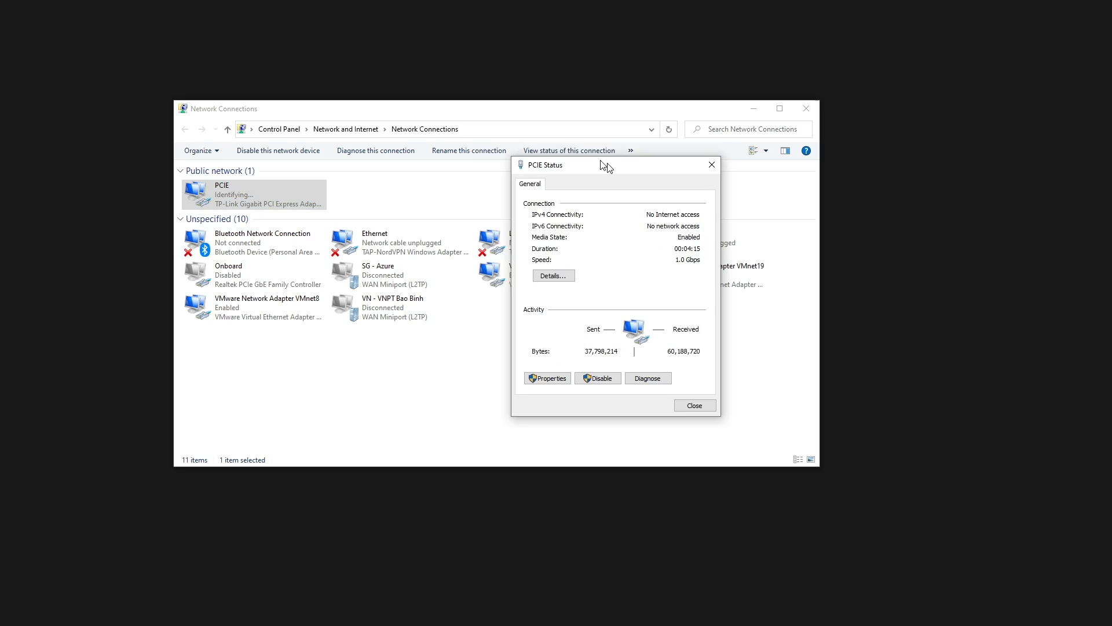
left_click(524, 261)
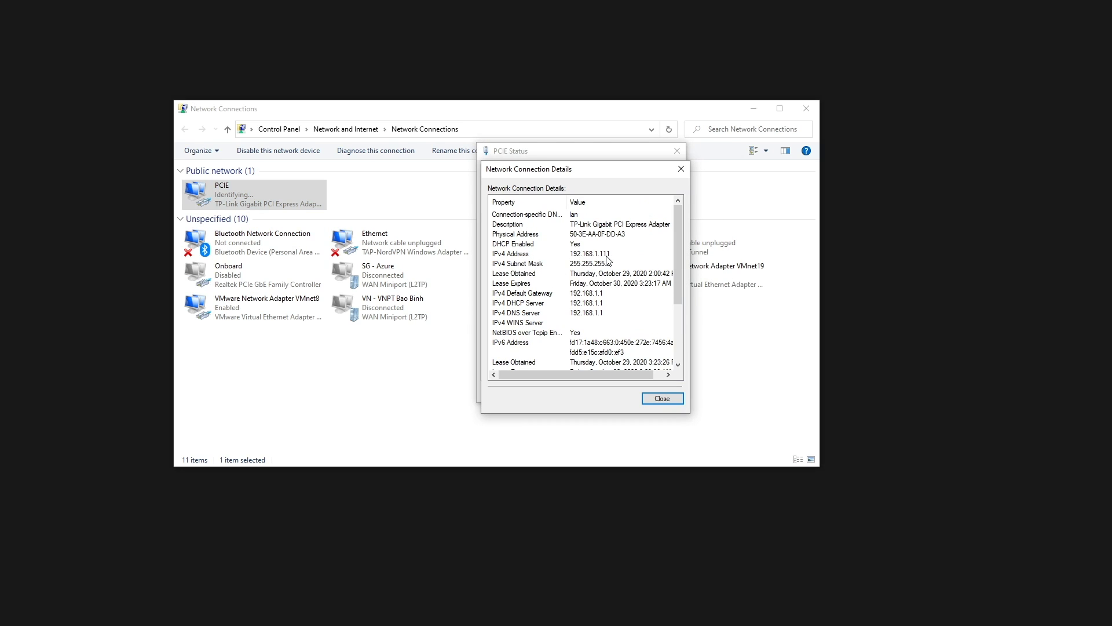
left_click(681, 168)
left_click(674, 150)
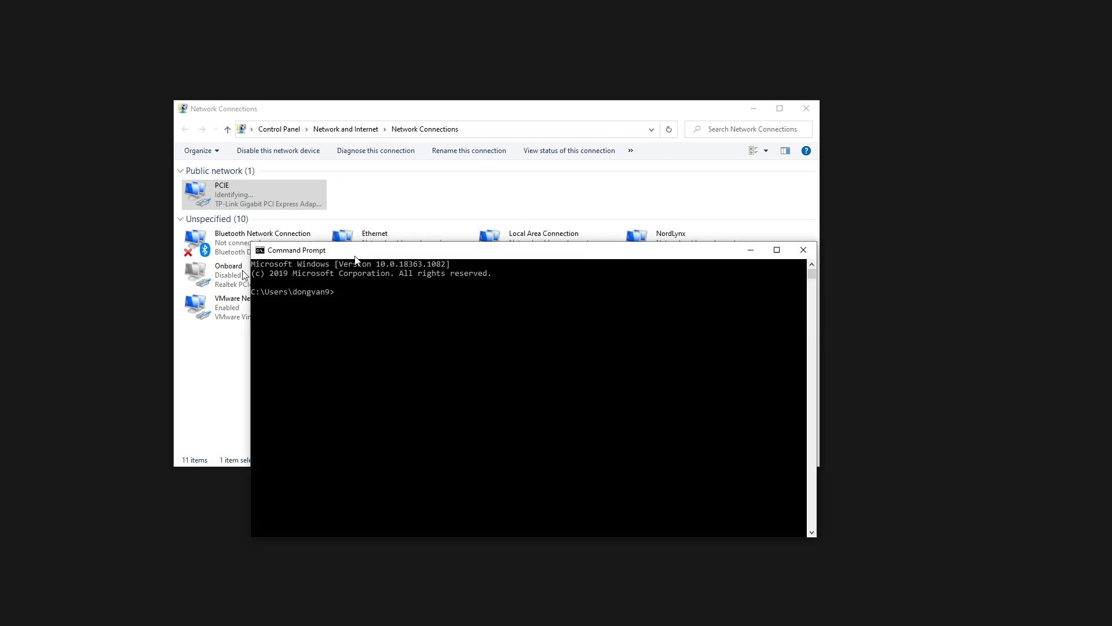
- Ping the router at 192.168.1.1 and stop the ping after a few replies
left_click_drag(364, 253, 373, 223)
type("ping 102")
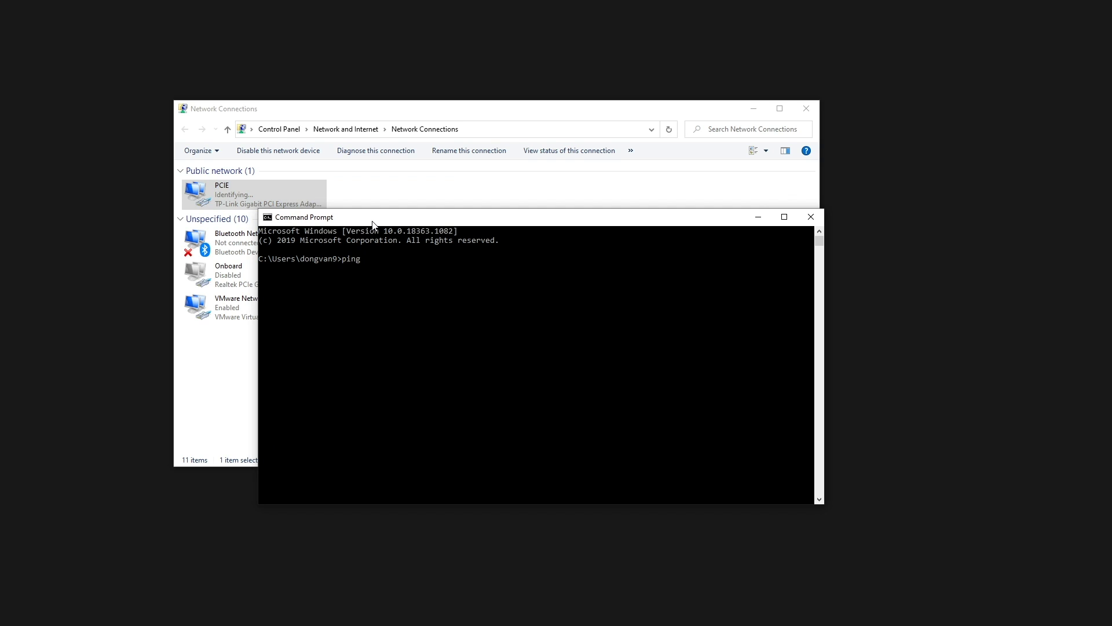
key("BackSpace")
type("92.168.1.1")
key("Return")
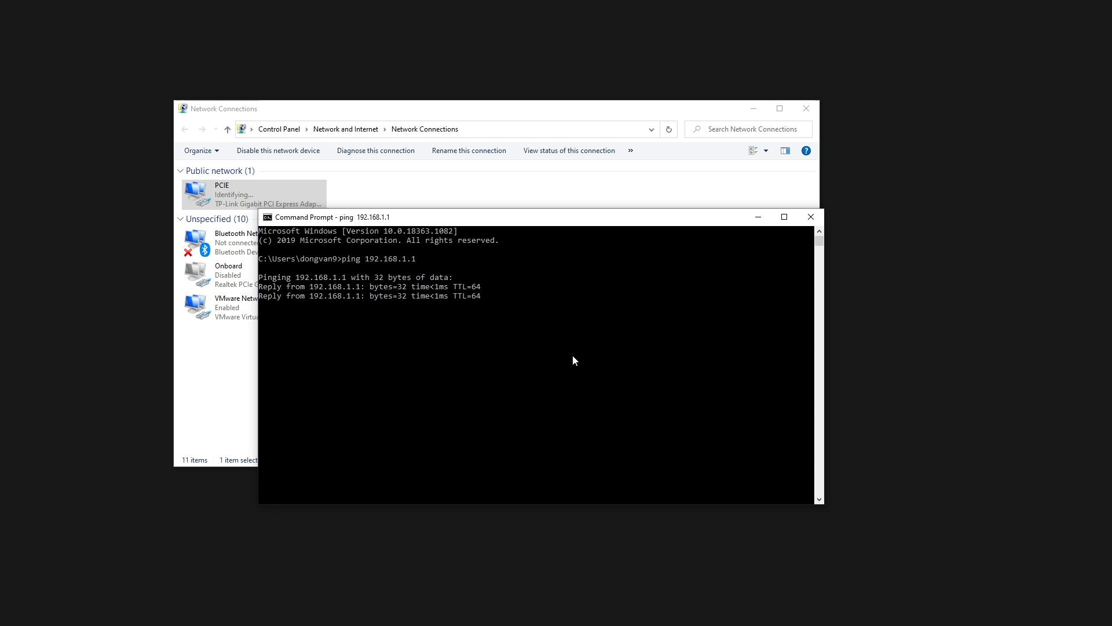
key("ctrl+c")
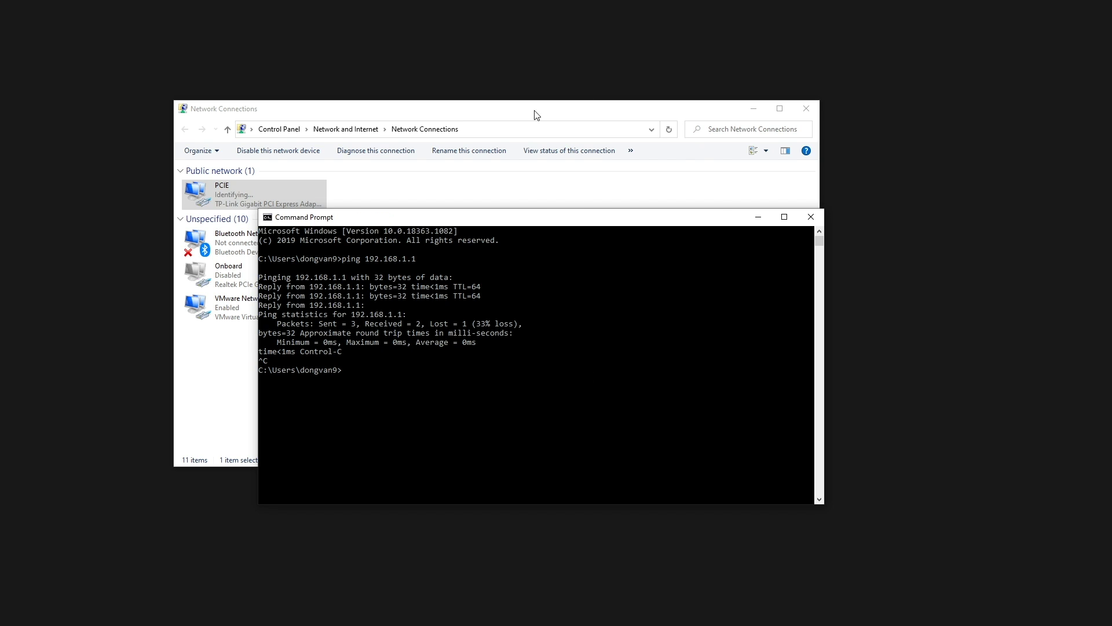
left_click_drag(534, 112, 464, 88)
left_click(771, 478)
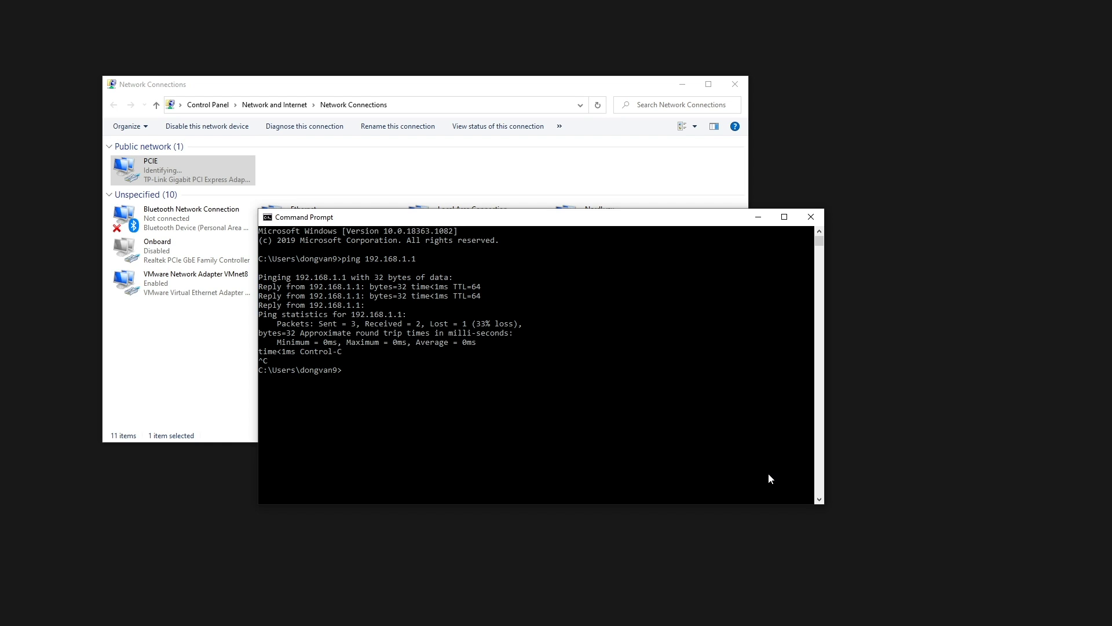
type("ssh root@192.168.1.1")
key("Return")
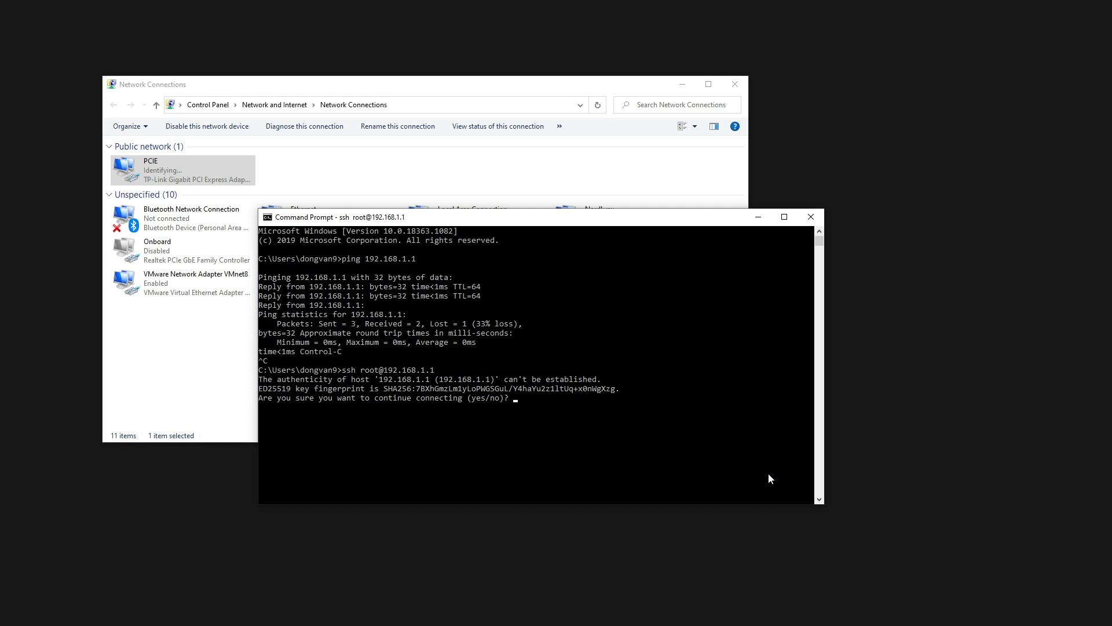
- Accept the router's host key with 'yes' to reach the OpenWrt shell
type("yes")
key("Return")
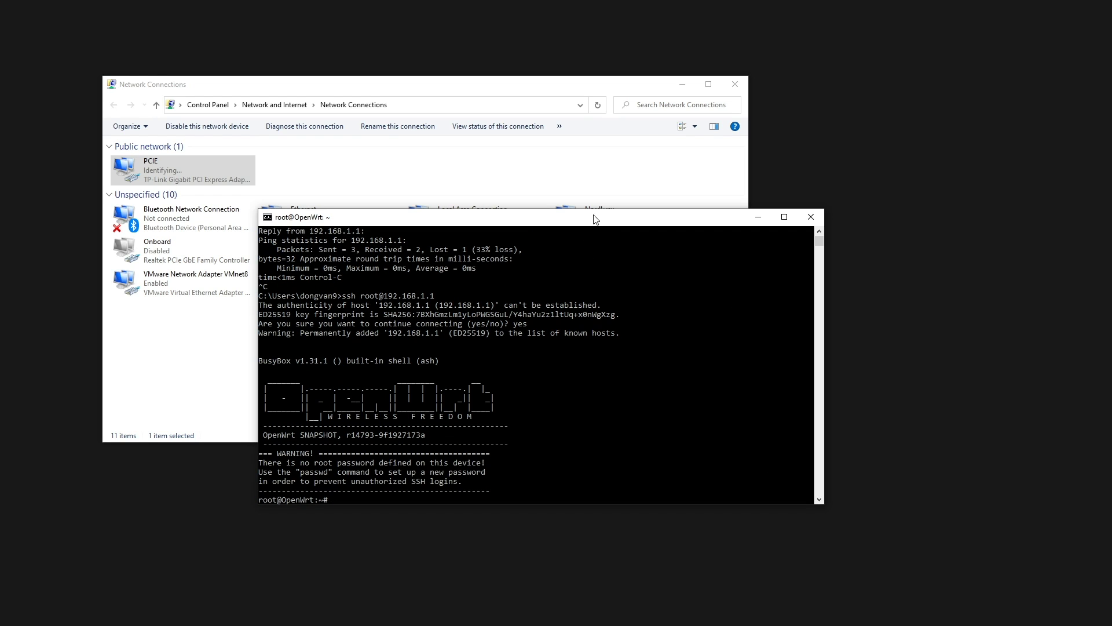
left_click_drag(594, 221, 604, 176)
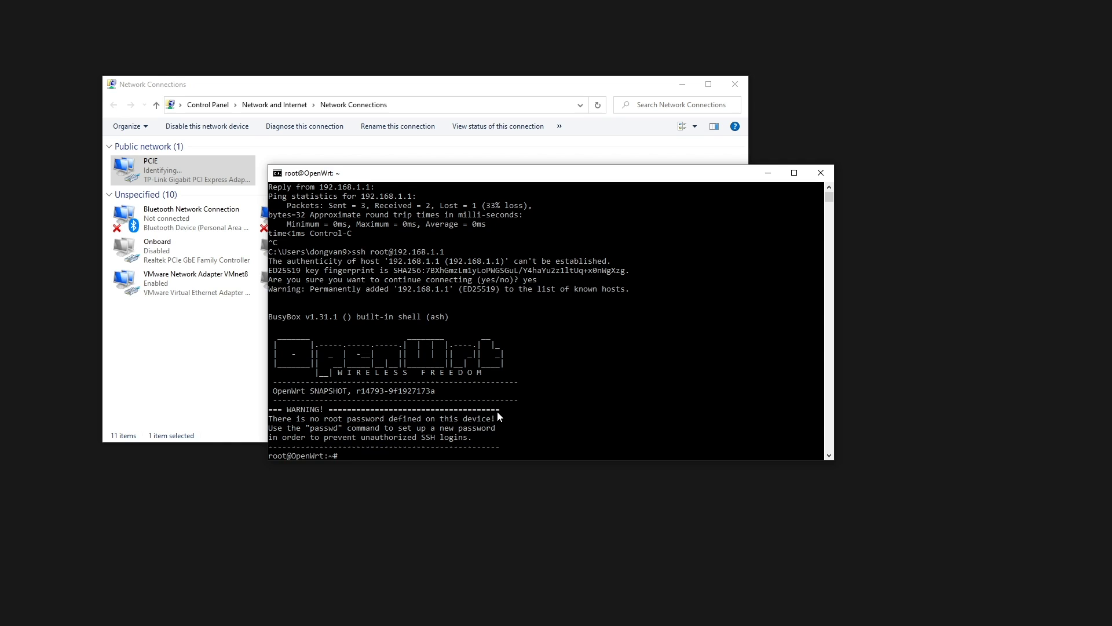
- Set a new root password with passwd, entering it twice
type("passwd")
key("Return")
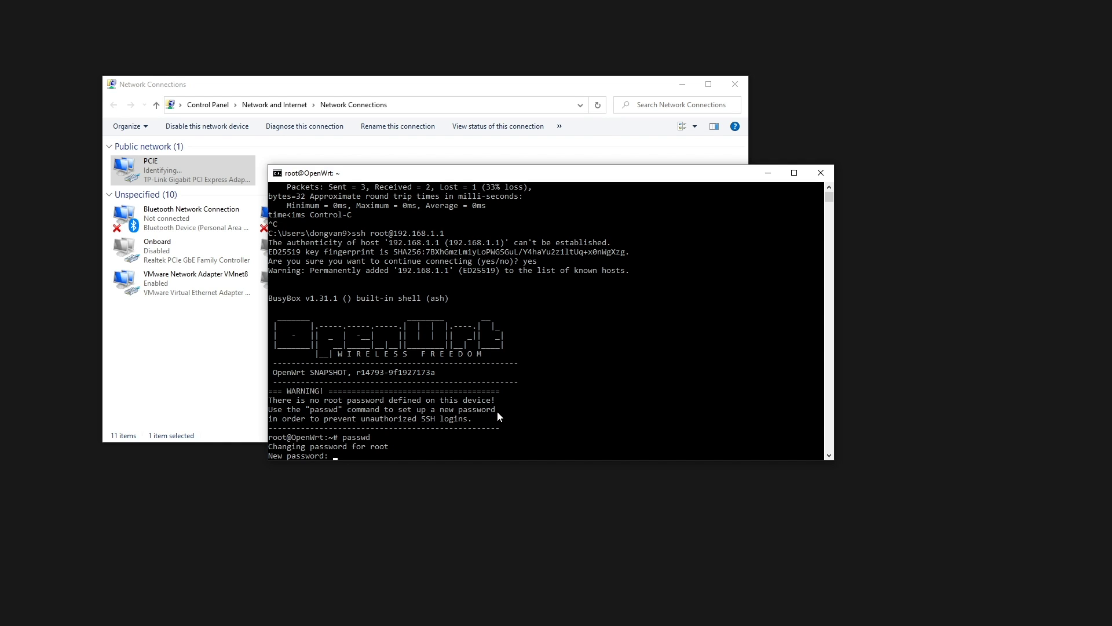
key("Return")
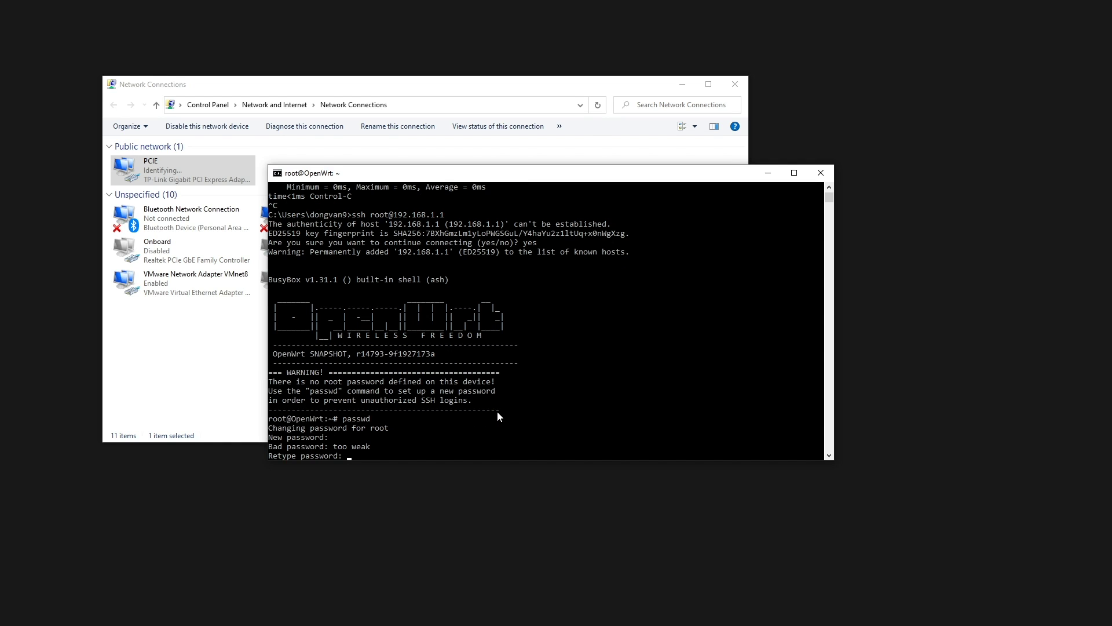
key("Return")
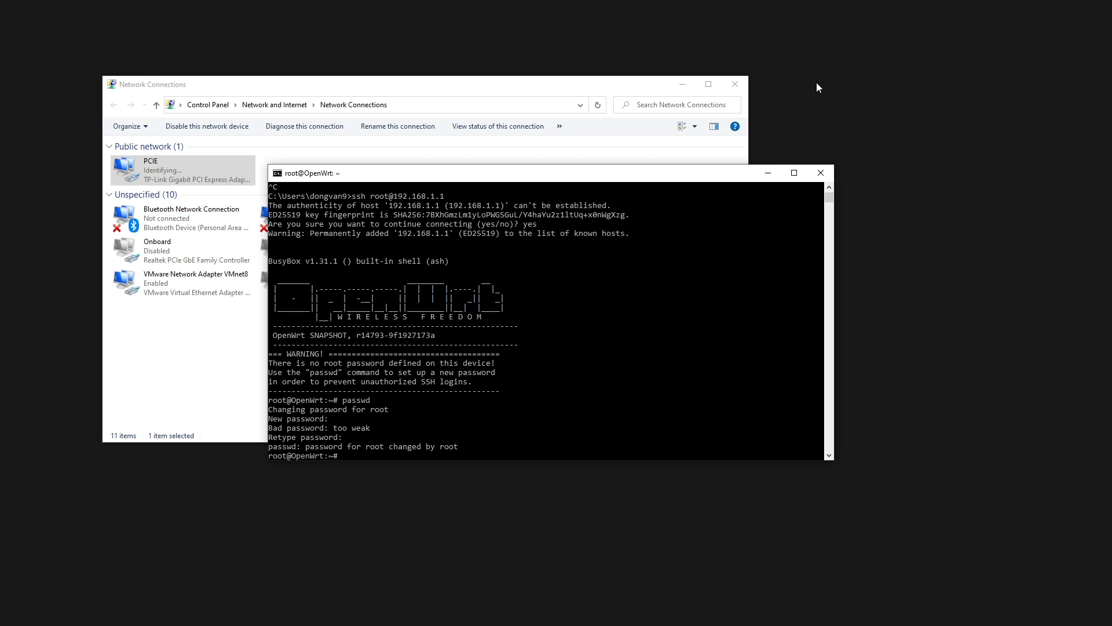
left_click(681, 89)
- Enlarge the terminal and run ifconfig to inspect the eth0 interface
left_click_drag(640, 173, 637, 140)
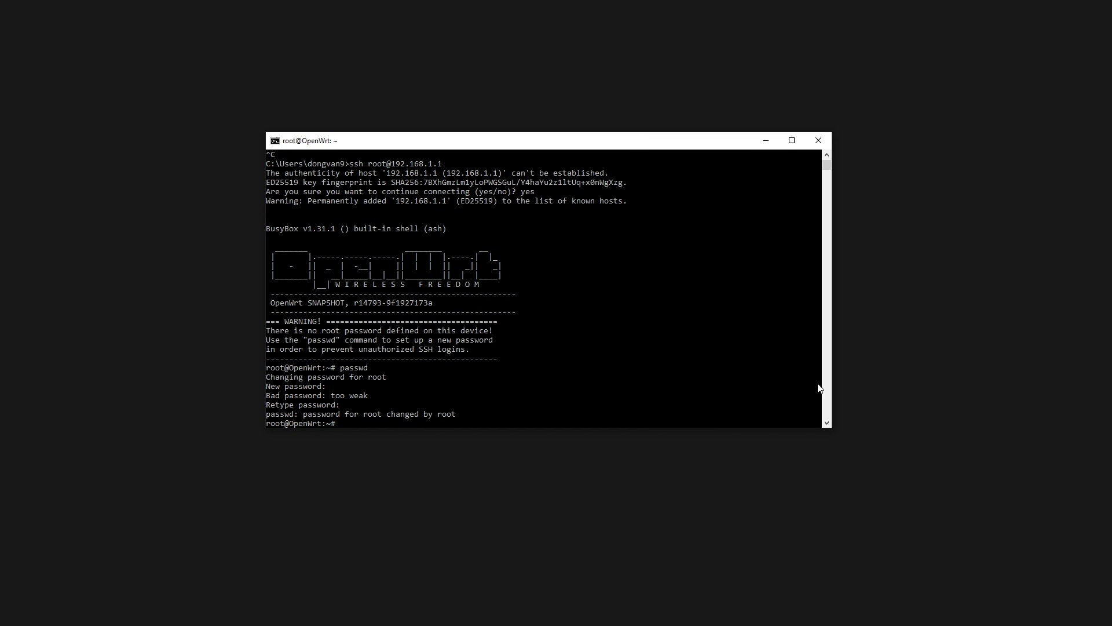
left_click_drag(829, 429, 919, 498)
type("if")
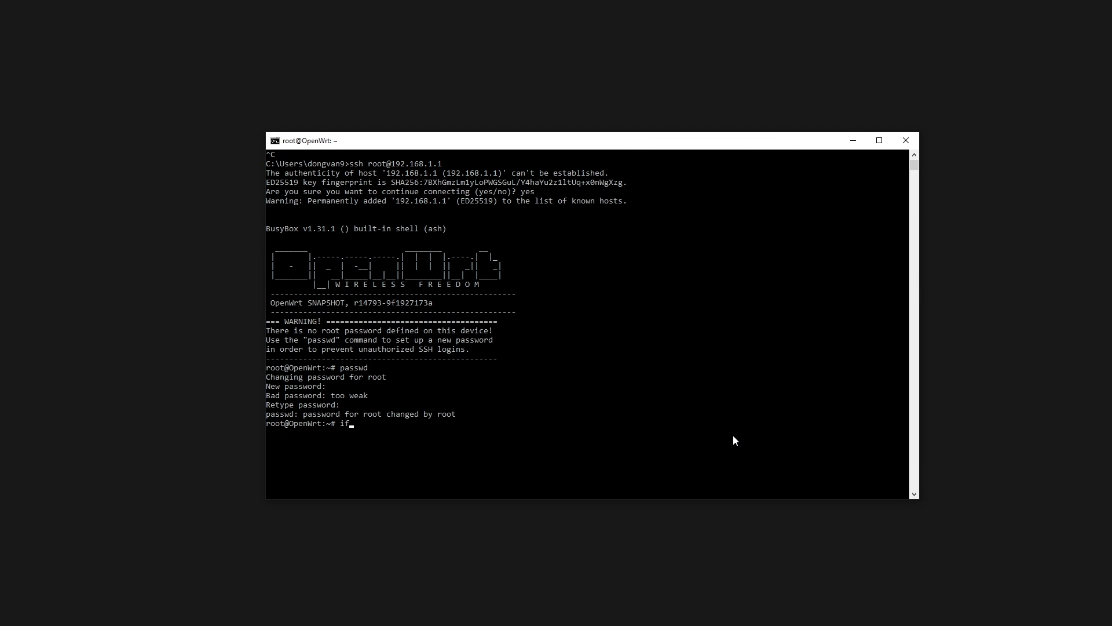
type("config")
key("Return")
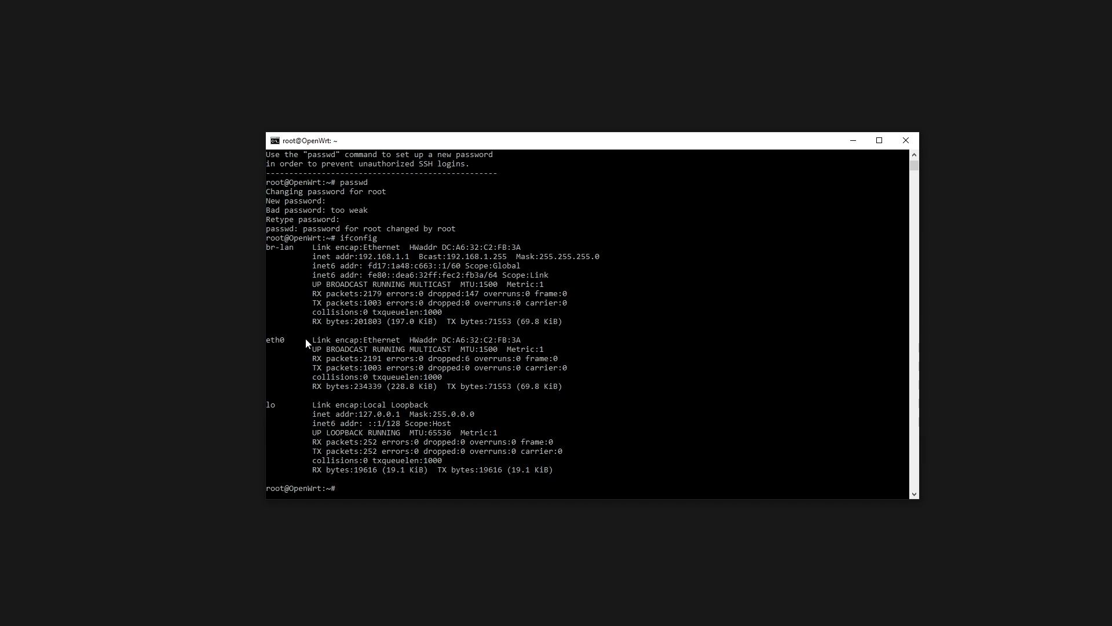
left_click_drag(283, 342, 266, 342)
left_click_drag(359, 349, 614, 395)
left_click(616, 395)
key("Escape")
- Show the leases in /tmp/dhcp.leases, then reboot the router
type("cat /tmp/r")
key("BackSpace")
type("dhcp.leases")
key("Return")
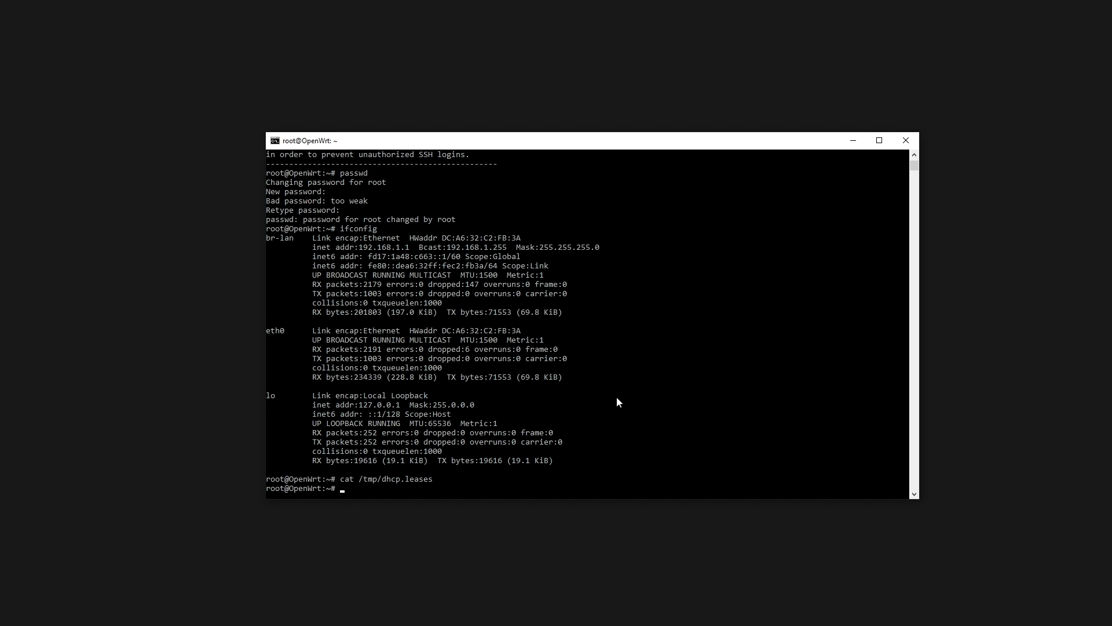
key("Up")
key("Return")
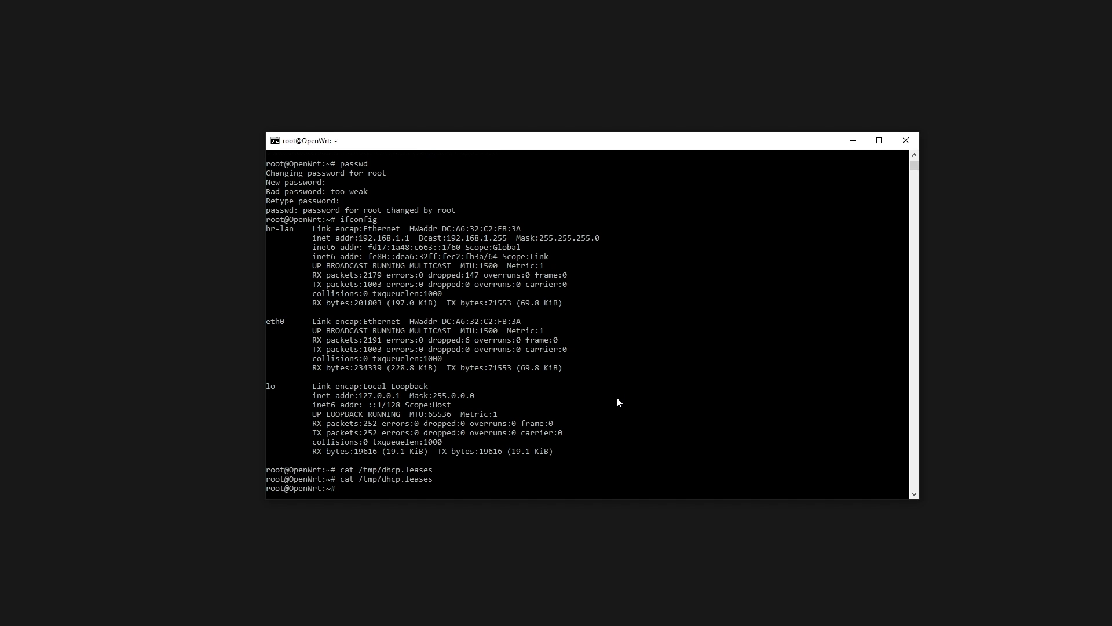
type("reboot")
key("Return")
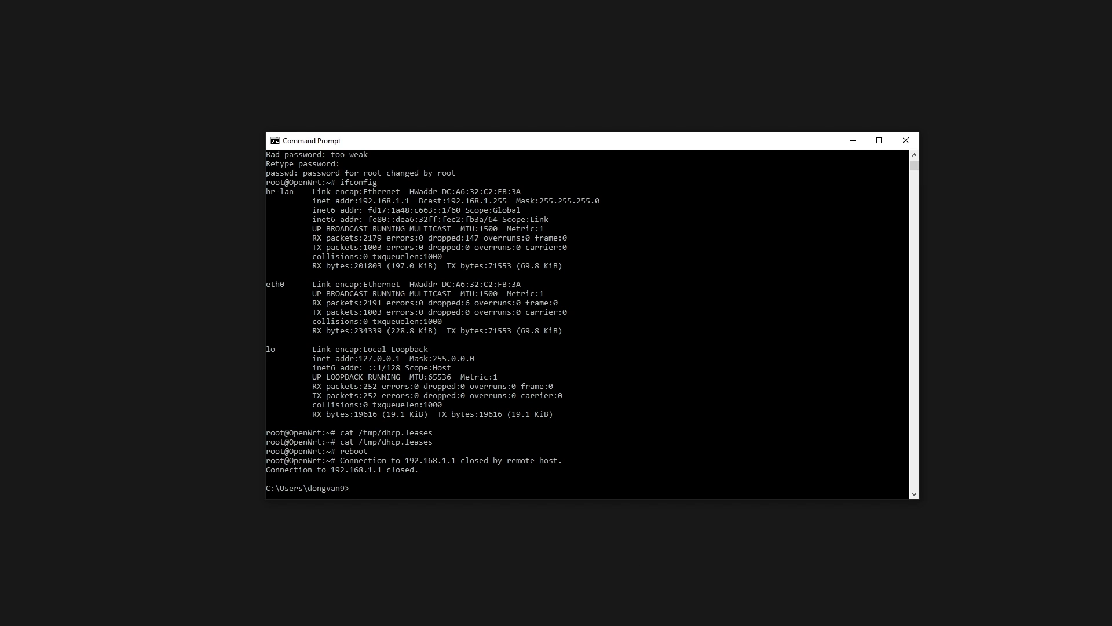
type("ssh root@192.168.1.1")
key("Return")
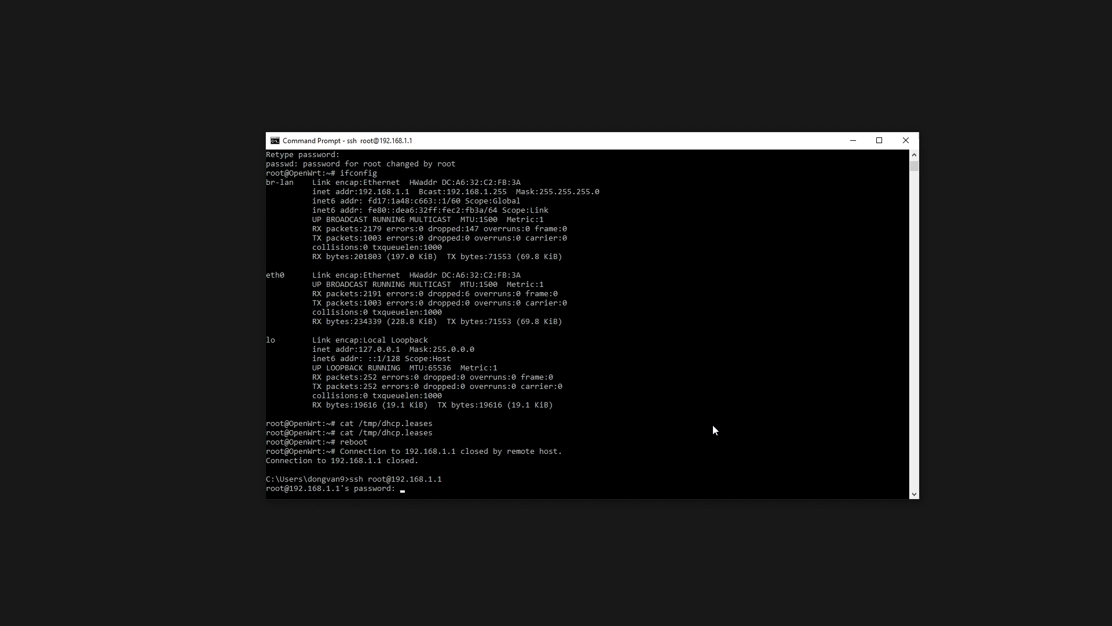
key("Return")
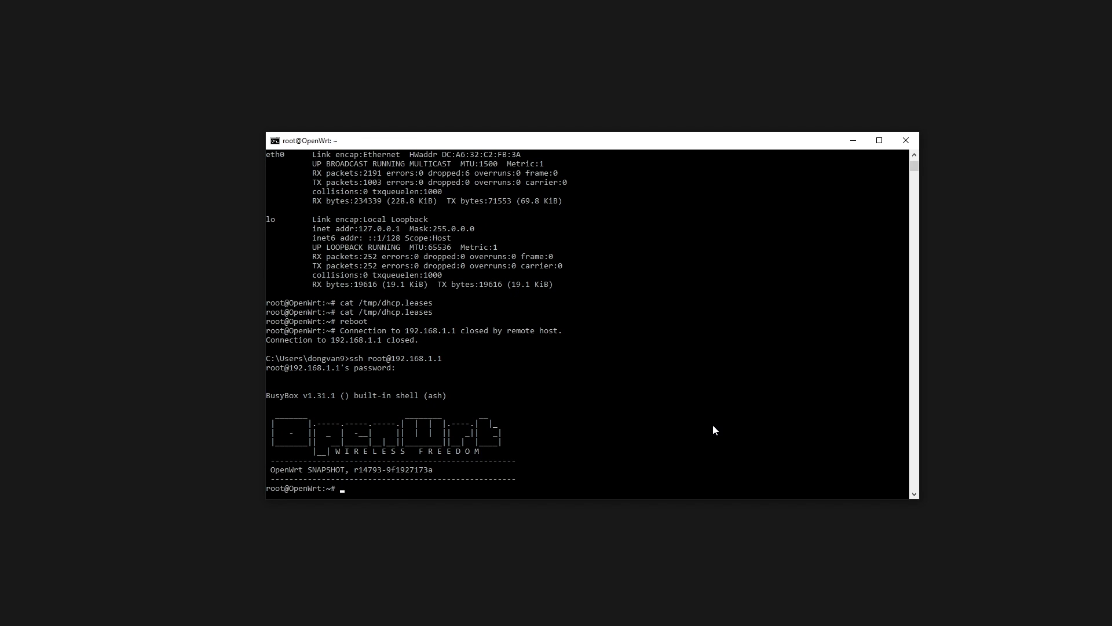
- List /tmp/dhcp.leases and copy the TL-SG108E switch's address 192.168.1.196
type("cat /tmp/dhcp.leases")
key("Return")
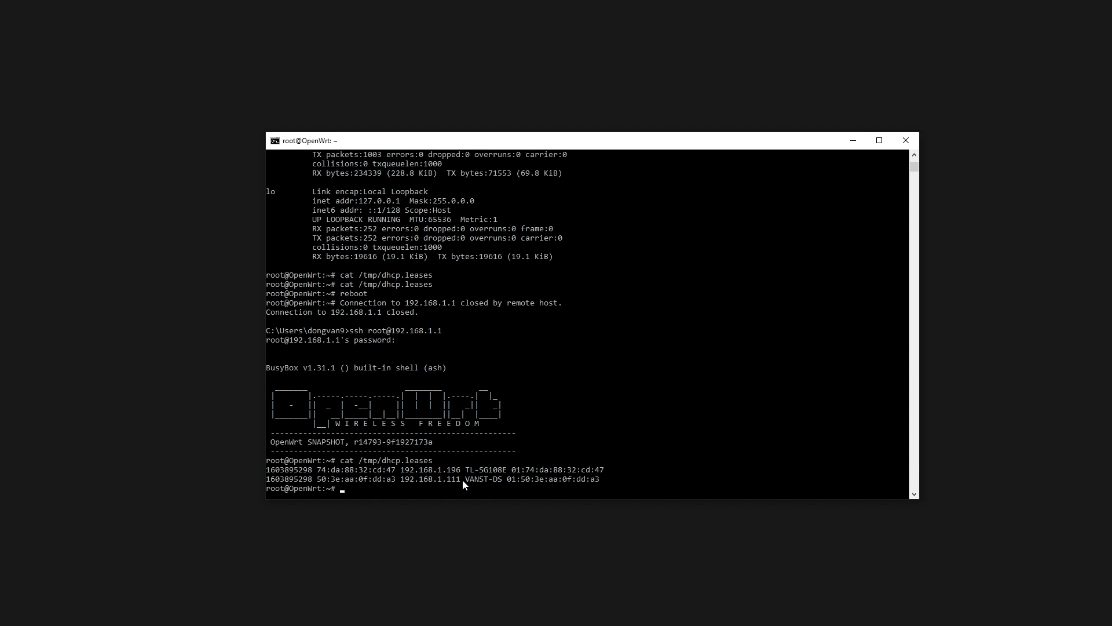
left_click_drag(462, 478, 403, 481)
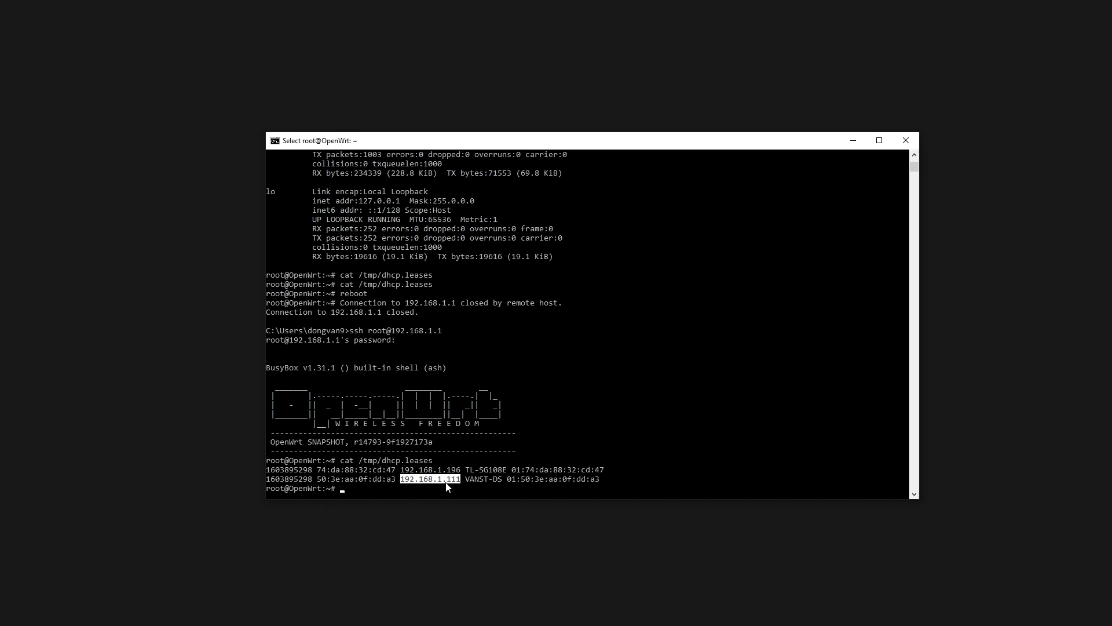
left_click(462, 470)
left_click_drag(507, 469, 400, 470)
left_click(439, 470)
right_click(400, 470)
- Open 192.168.1.196 in a private browser window and log into the switch as admin
key("alt+Tab")
key("ctrl+t")
type("192.168.1.196")
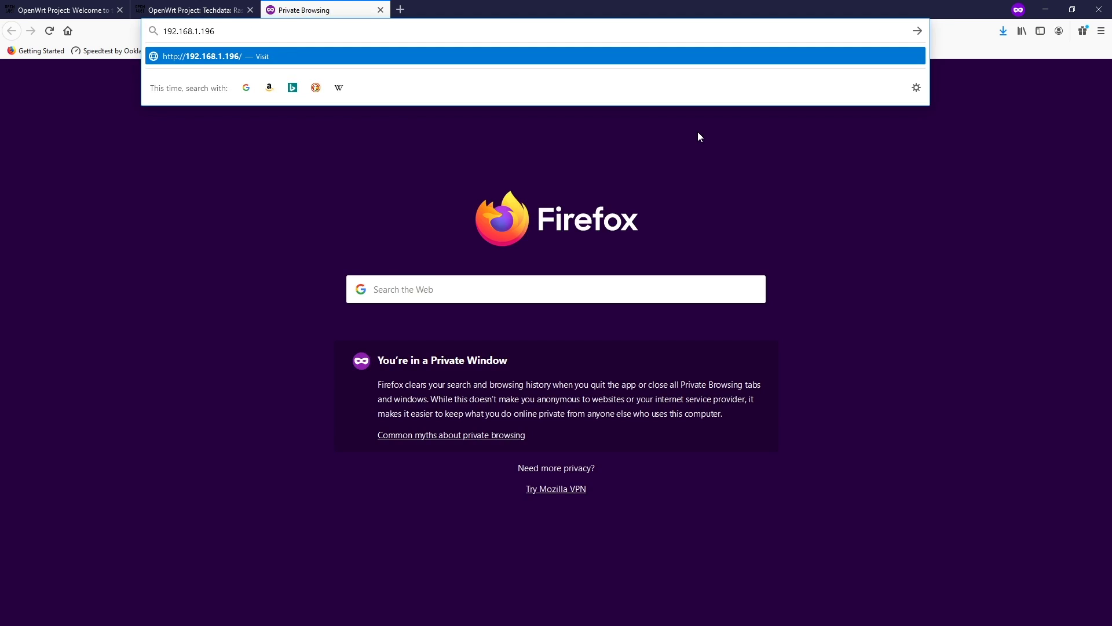
key("Return")
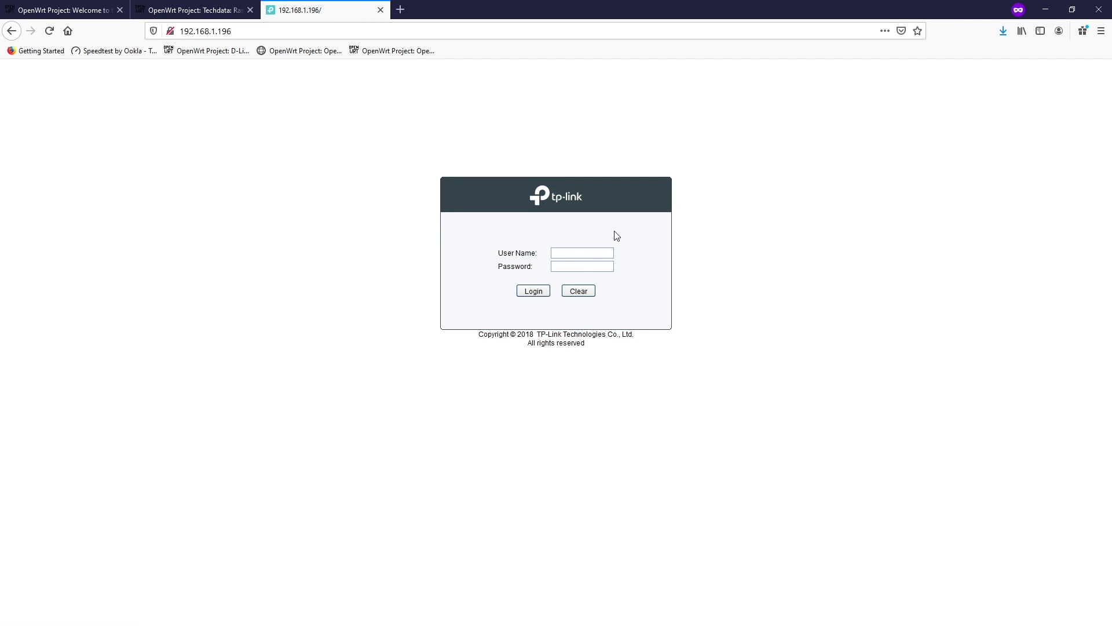
left_click(583, 251)
type("admin")
key("Tab")
type("*******")
key("Return")
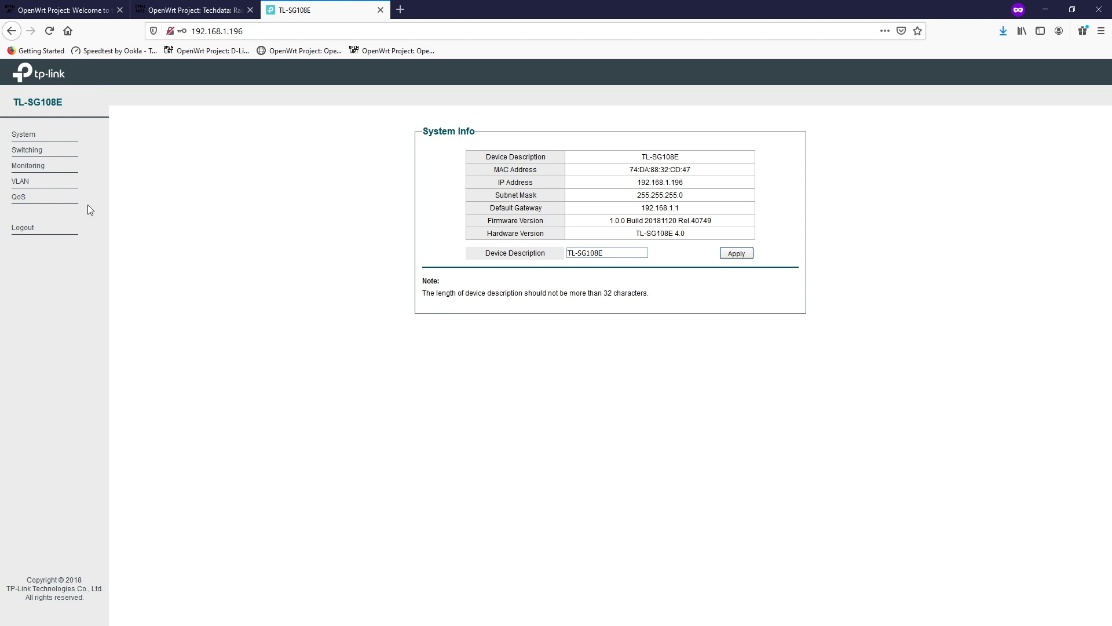
- Enable 802.1Q VLAN under VLAN > 802.1Q VLAN and confirm the change
left_click(23, 182)
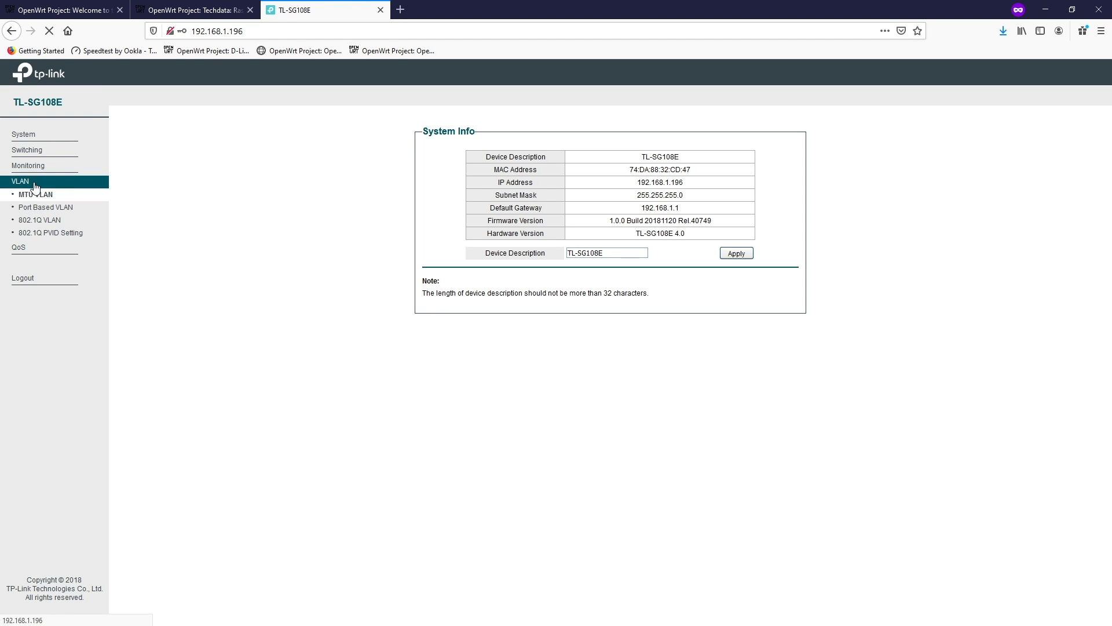
left_click(57, 222)
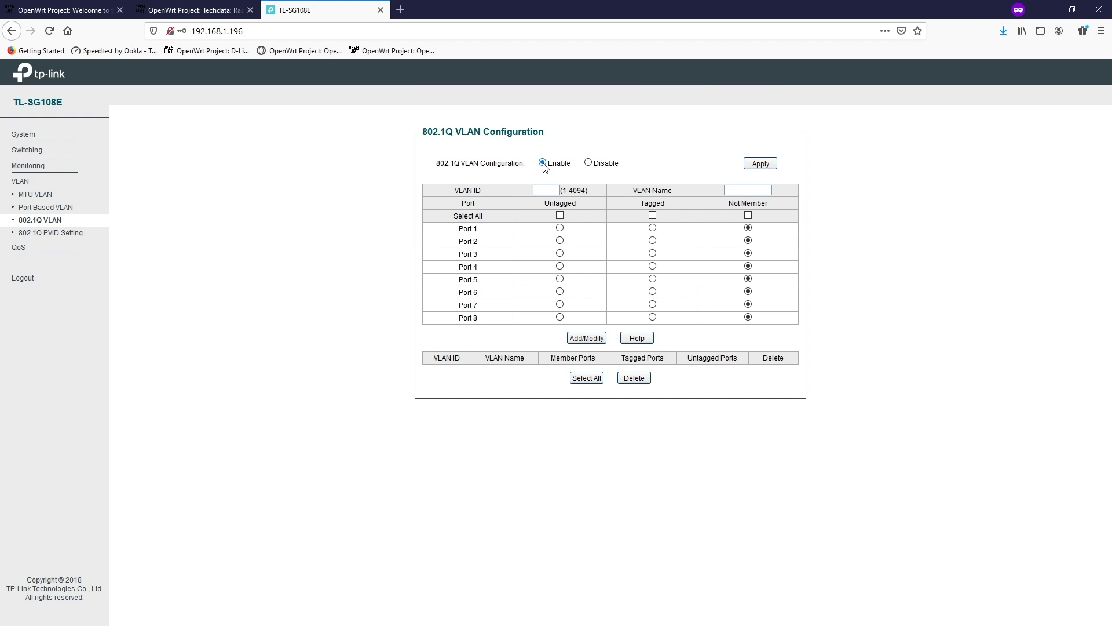
left_click(755, 166)
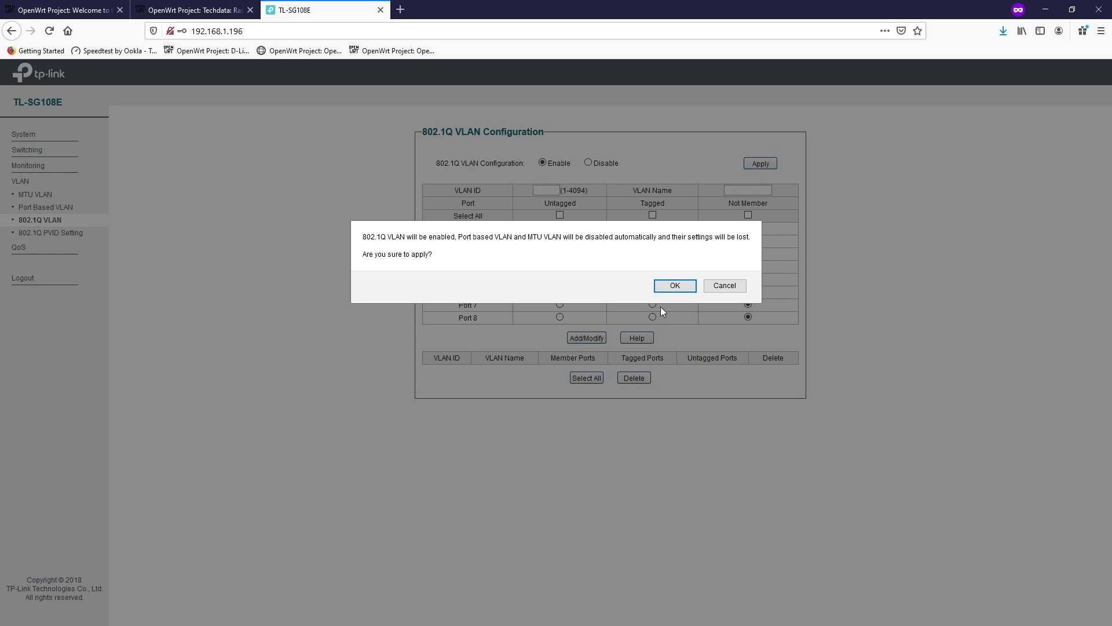
left_click(677, 290)
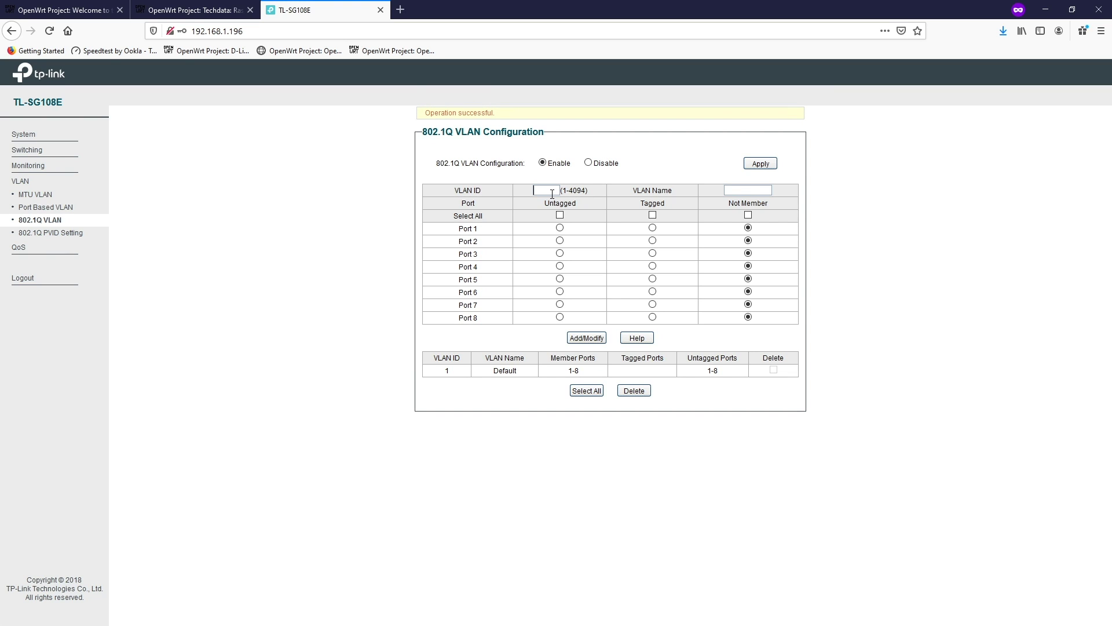
- Add VLAN 10 named WAN with ports 1 and 2 tagged
left_click(552, 194)
type("10")
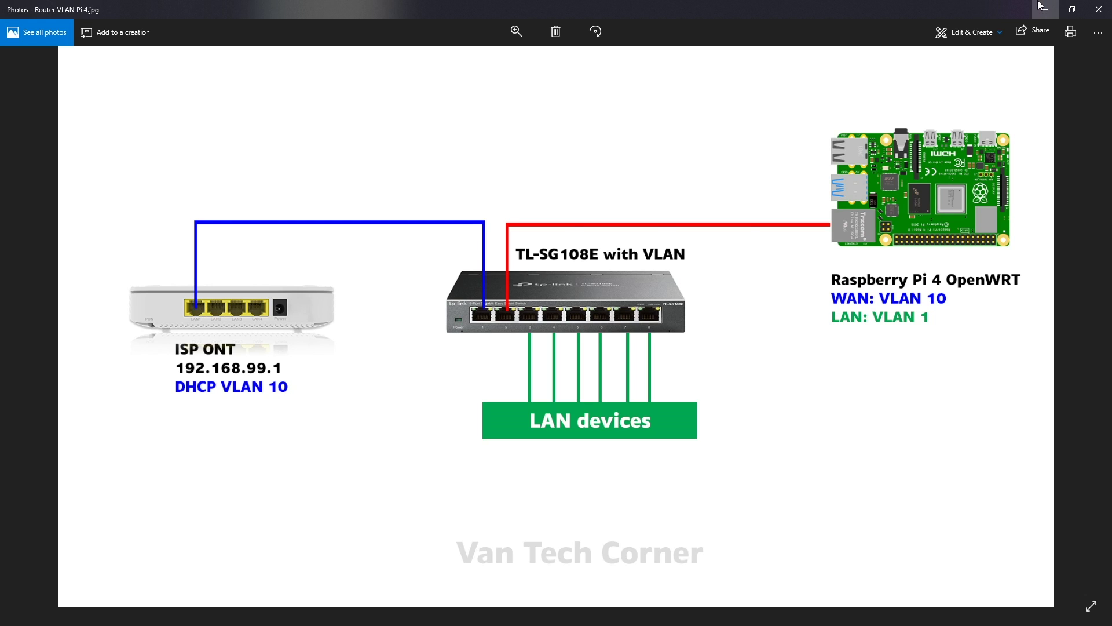
left_click(1043, 8)
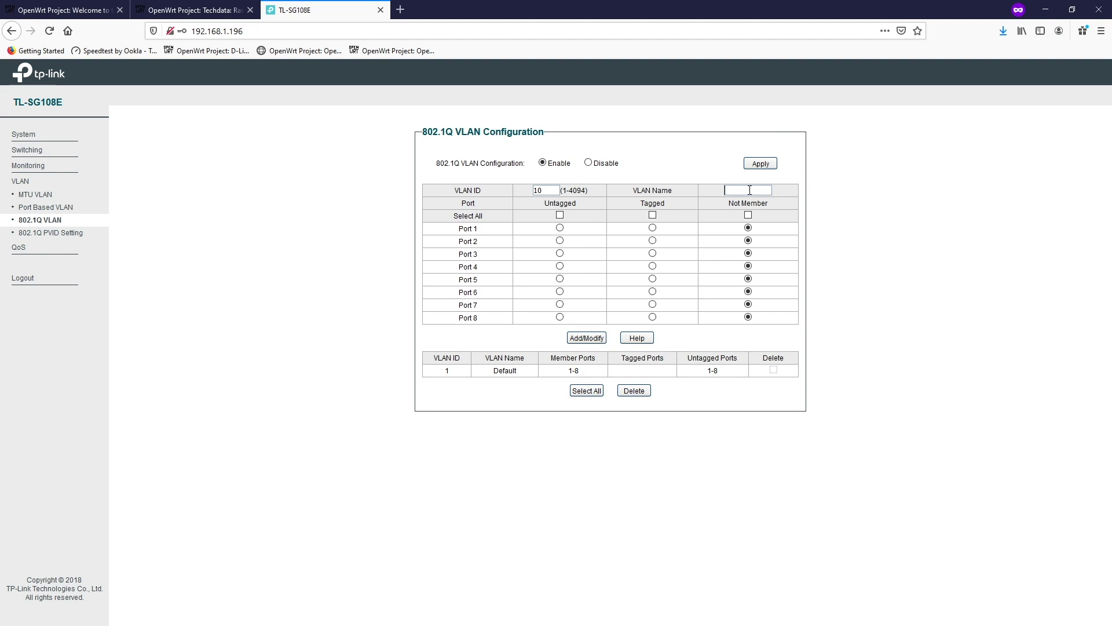
type("WAN")
left_click(653, 228)
left_click(653, 241)
left_click(576, 339)
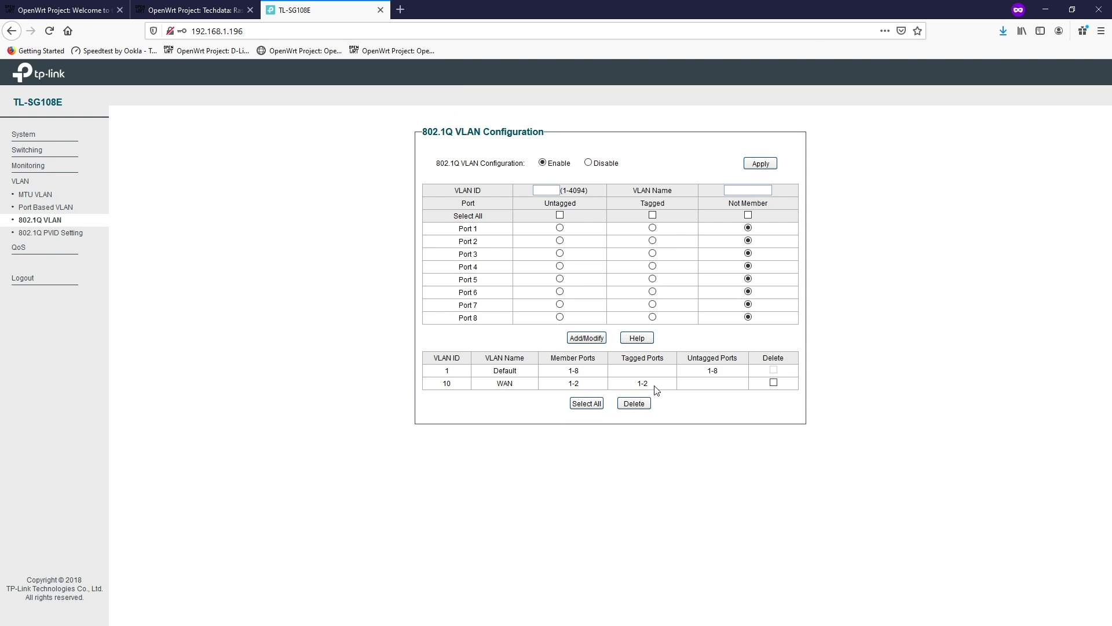
left_click_drag(656, 390, 631, 387)
left_click(876, 387)
- Rename VLAN 1 from Default to LAN and make port 1 a non-member
left_click(554, 190)
type("1")
key("Tab")
left_click(766, 193)
double_click(766, 193)
key("BackSpace")
type("LAN")
key("Tab")
key("Tab")
key("Tab")
key("Tab")
left_click(748, 228)
left_click(582, 341)
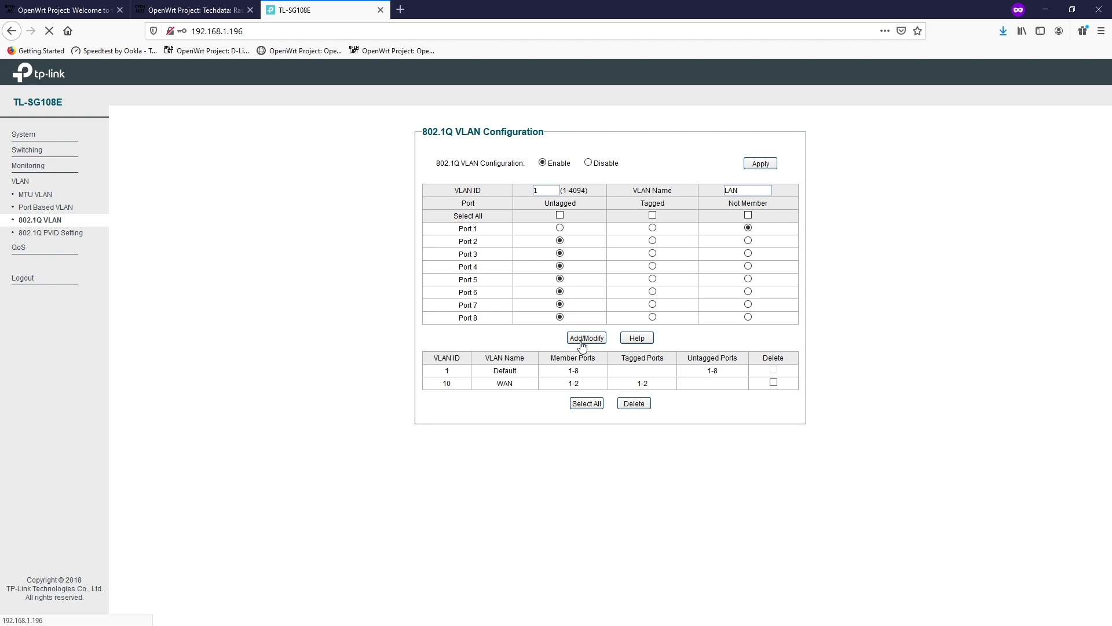
- Set port 1's PVID to 10 in 802.1Q PVID Setting, then return to the VLAN table
left_click(65, 235)
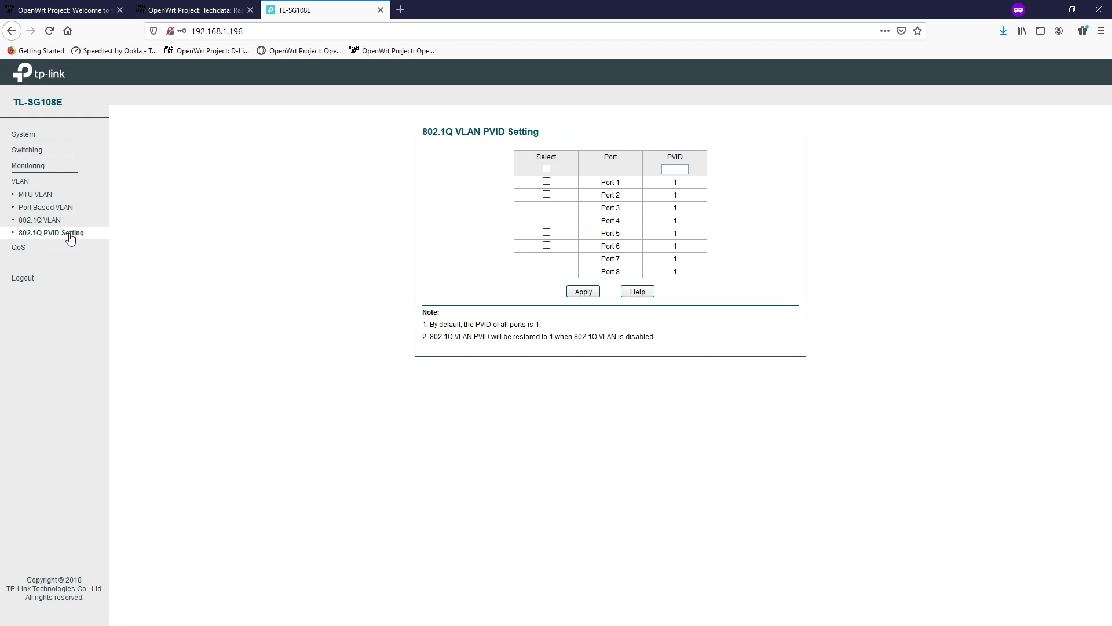
left_click(546, 182)
left_click(675, 170)
type("10")
left_click(583, 292)
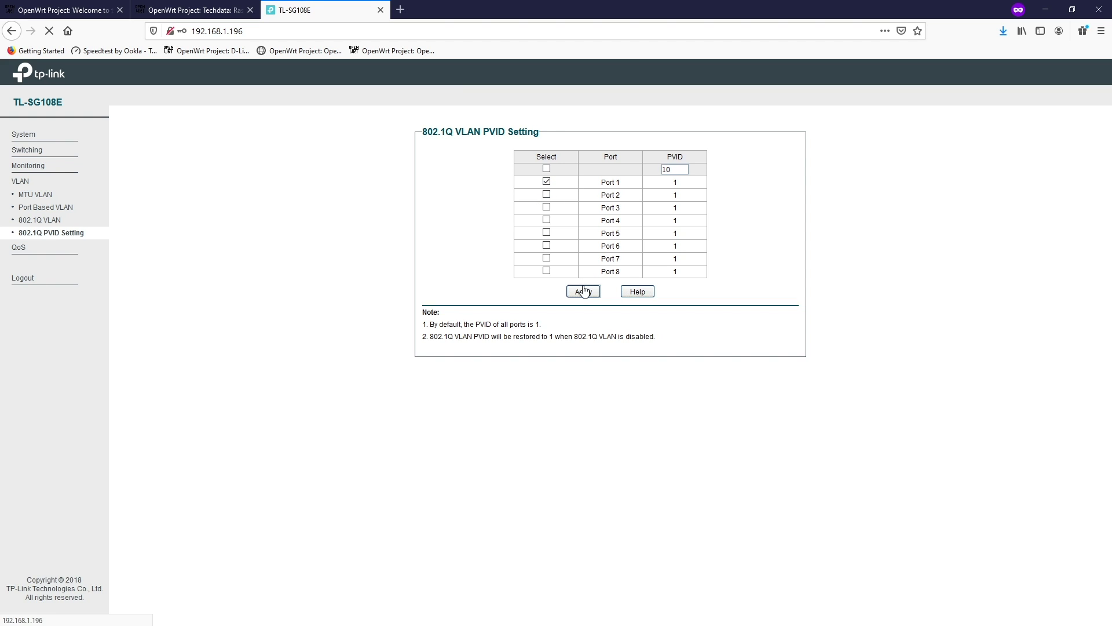
left_click(60, 221)
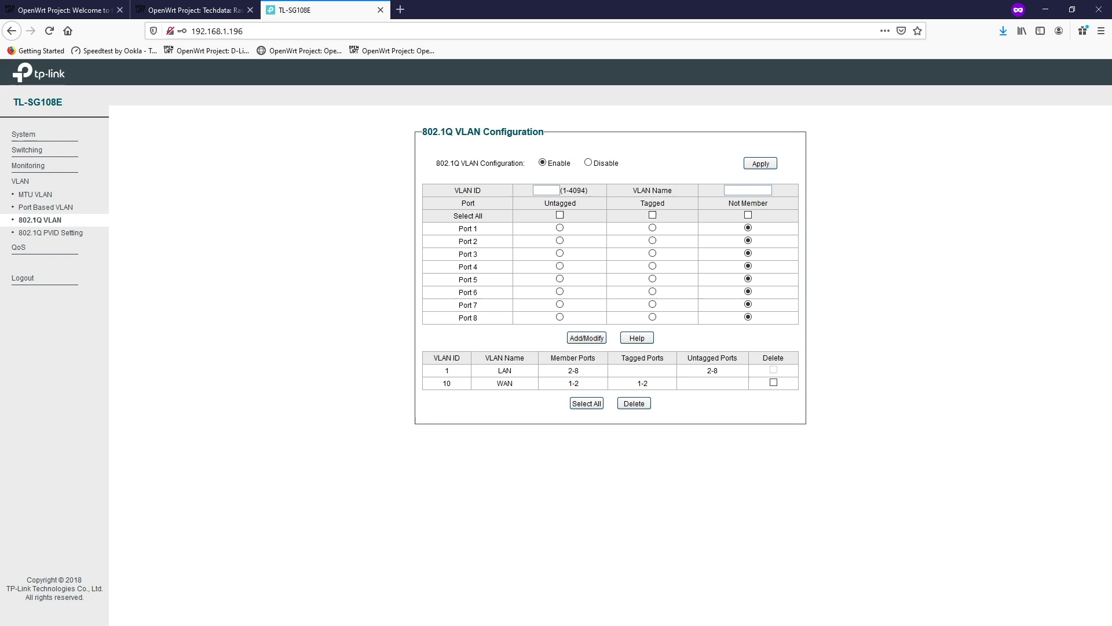
- Recheck the router's interfaces with ifconfig and open /etc/config/network in vi
key("alt+Tab")
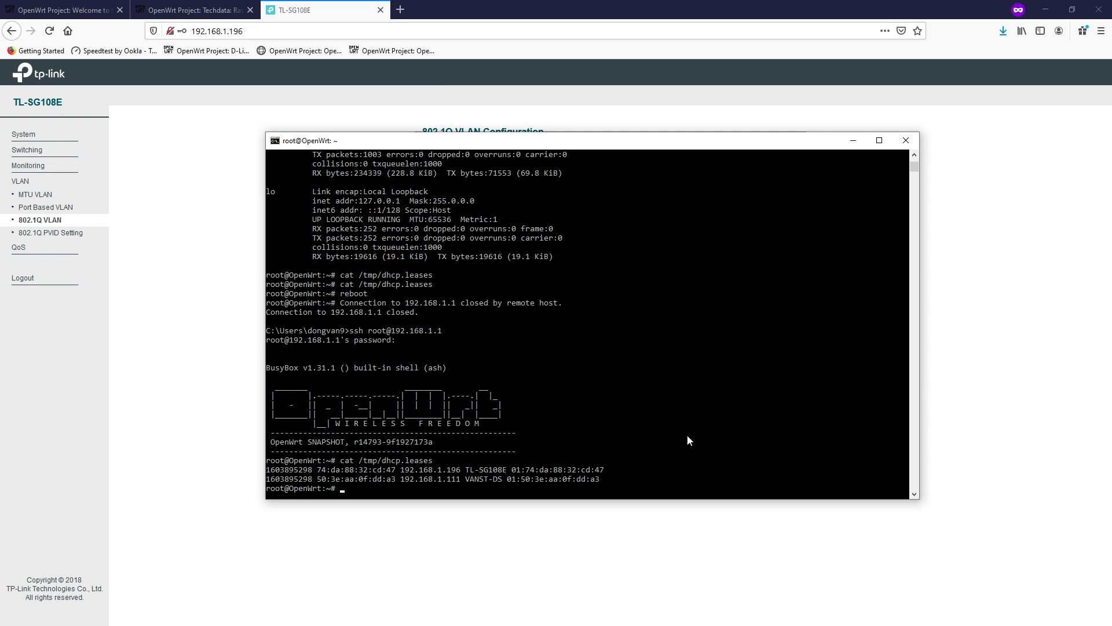
type("ifconfig")
key("Return")
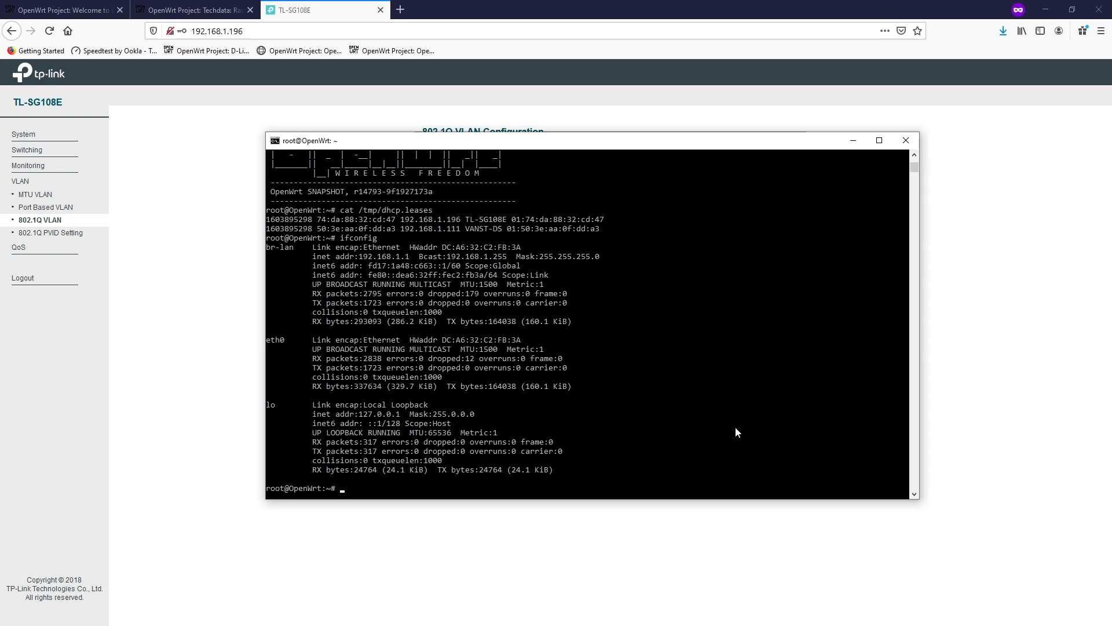
type("vi /etc/config/network")
key("Return")
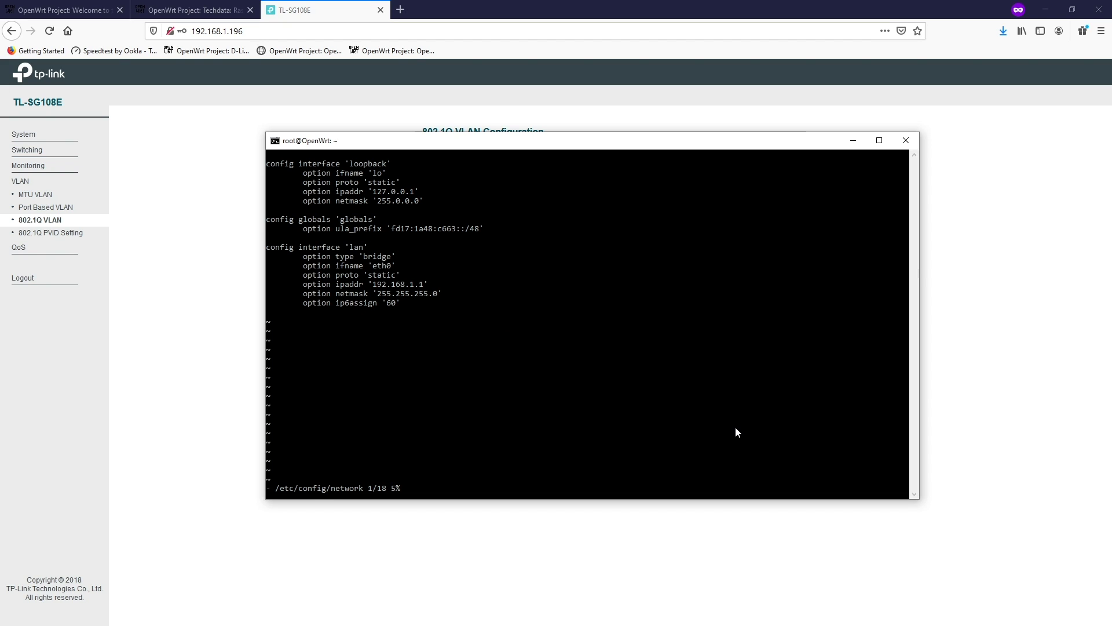
- Append a 'wan' interface section with option ifname 'eth0.10' and option proto 'dhcp'
key("Down")
key("Down")
key("Down")
key("Down")
key("Down")
key("Down")
key("Down")
key("Down")
key("Down")
key("Down")
key("Down")
key("Down")
key("Down")
key("Down")
key("Down")
key("Down")
key("Down")
type("config inte")
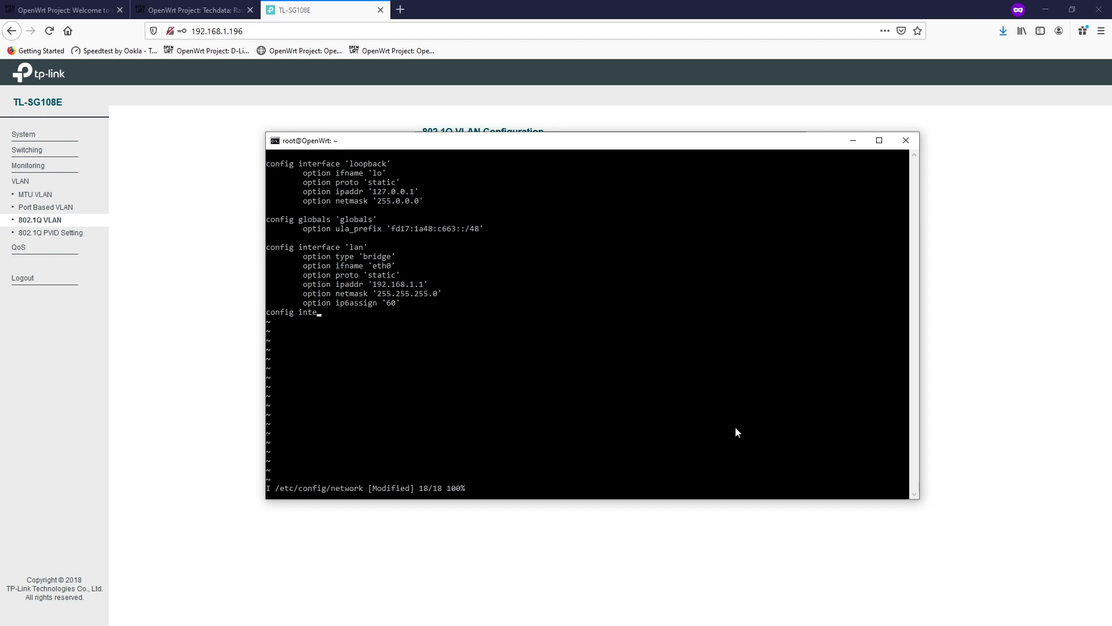
type("rface 'wan'")
key("Return")
key("Tab")
type("option ifname 'eth0.10")
key("Return")
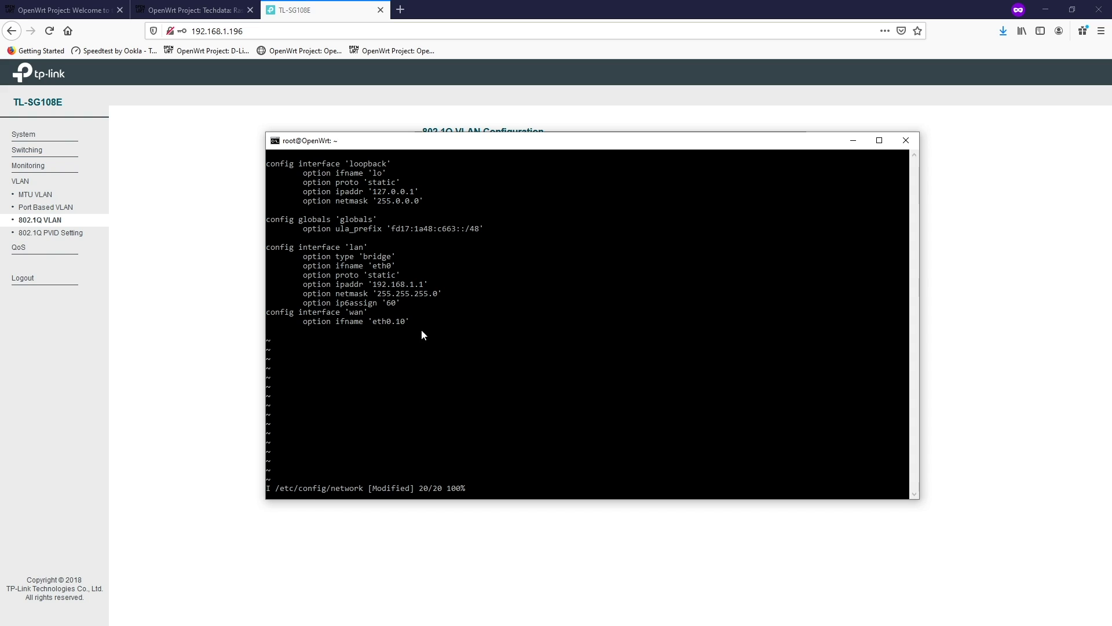
type("option proto 'dhcp")
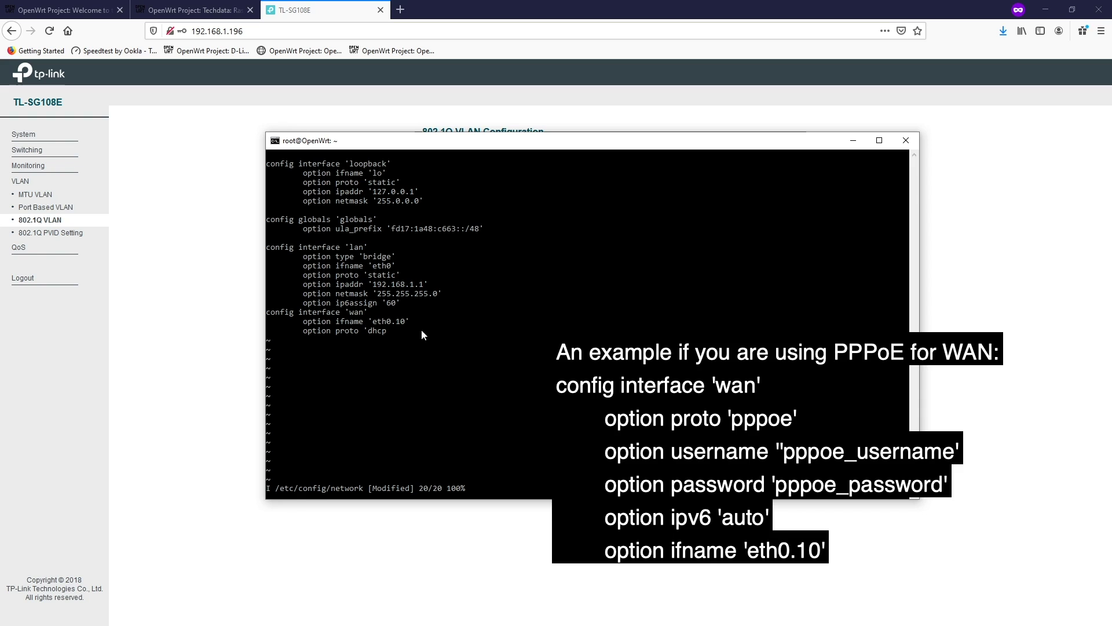
type("'")
- Save the network config with :wq and restart the router's networking service
type(":")
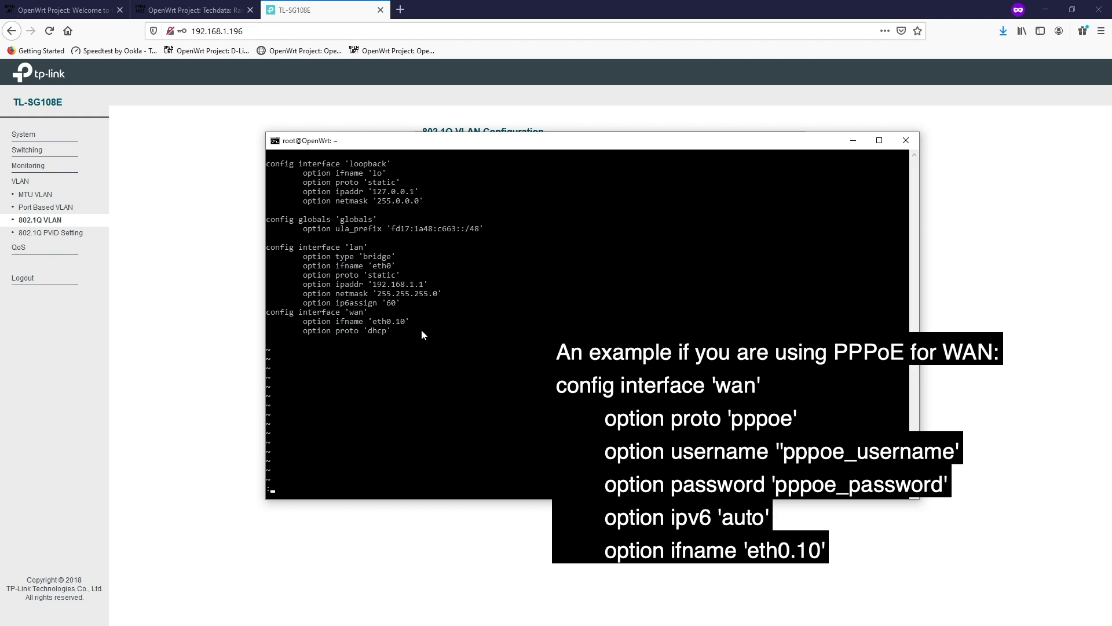
type("wq")
key("Return")
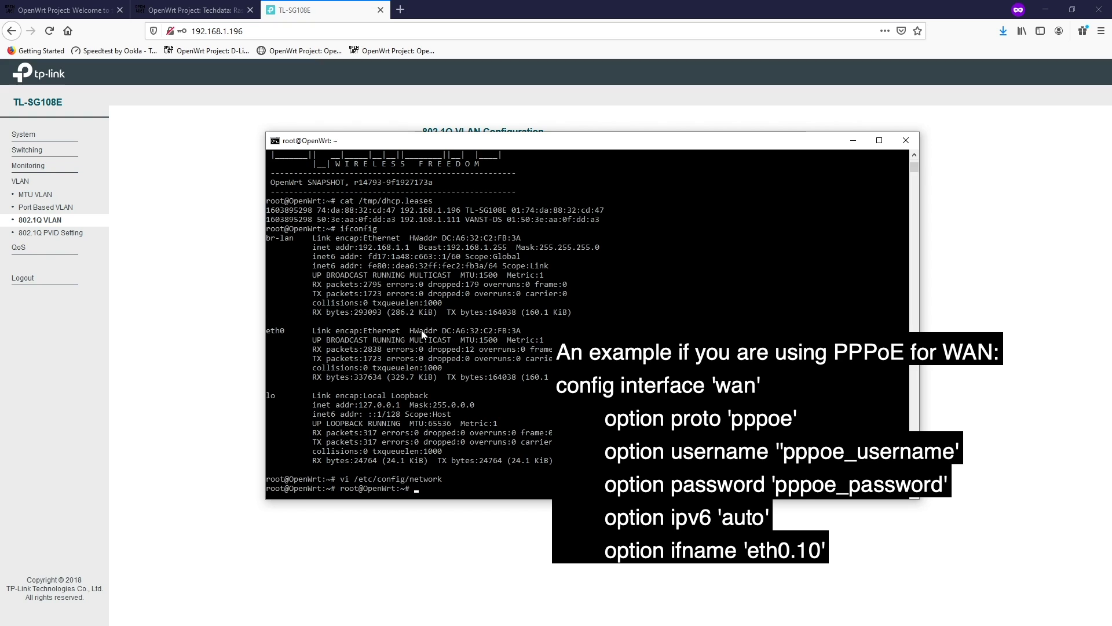
type("service network r")
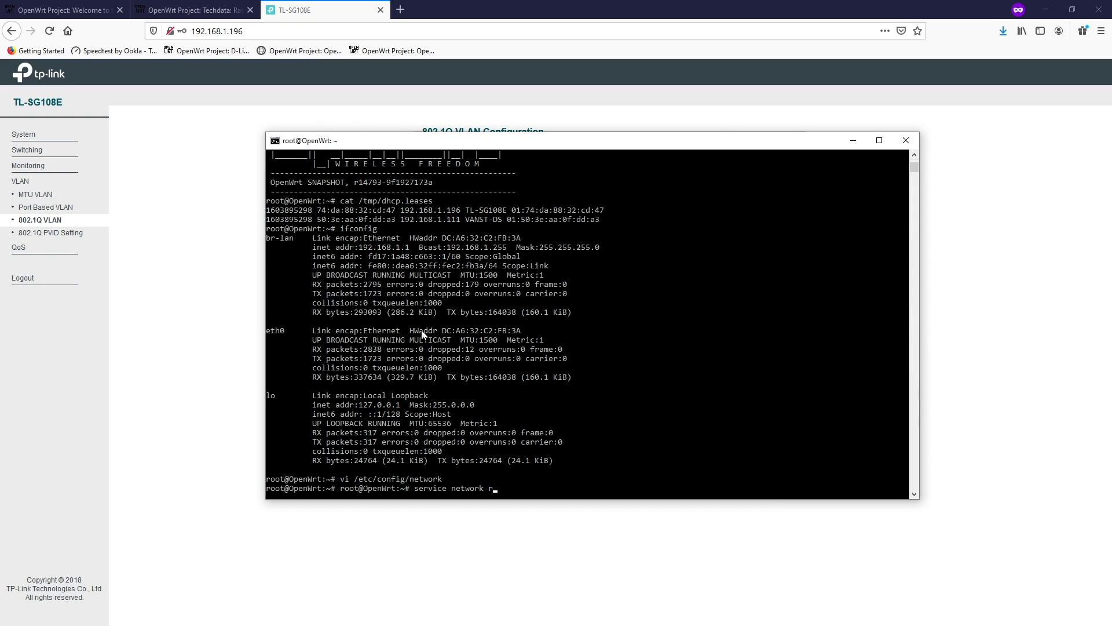
type("estart")
key("Return")
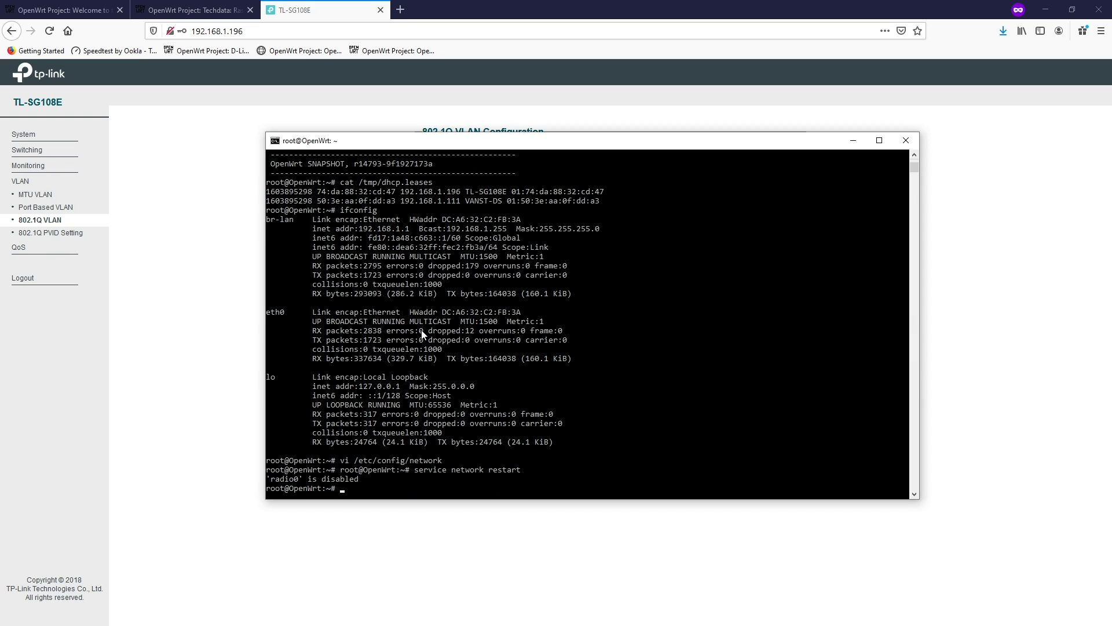
- List interfaces with ifconfig and confirm eth0.10 has address 192.168.10.253
type("ifconfig")
key("Return")
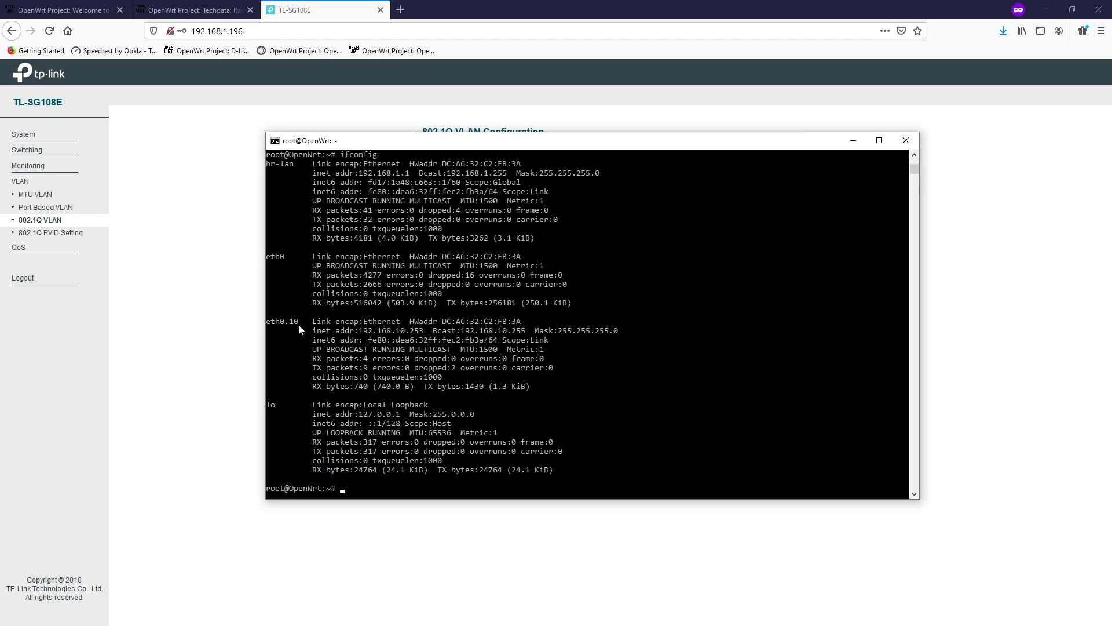
left_click_drag(300, 324, 268, 326)
left_click_drag(359, 331, 425, 334)
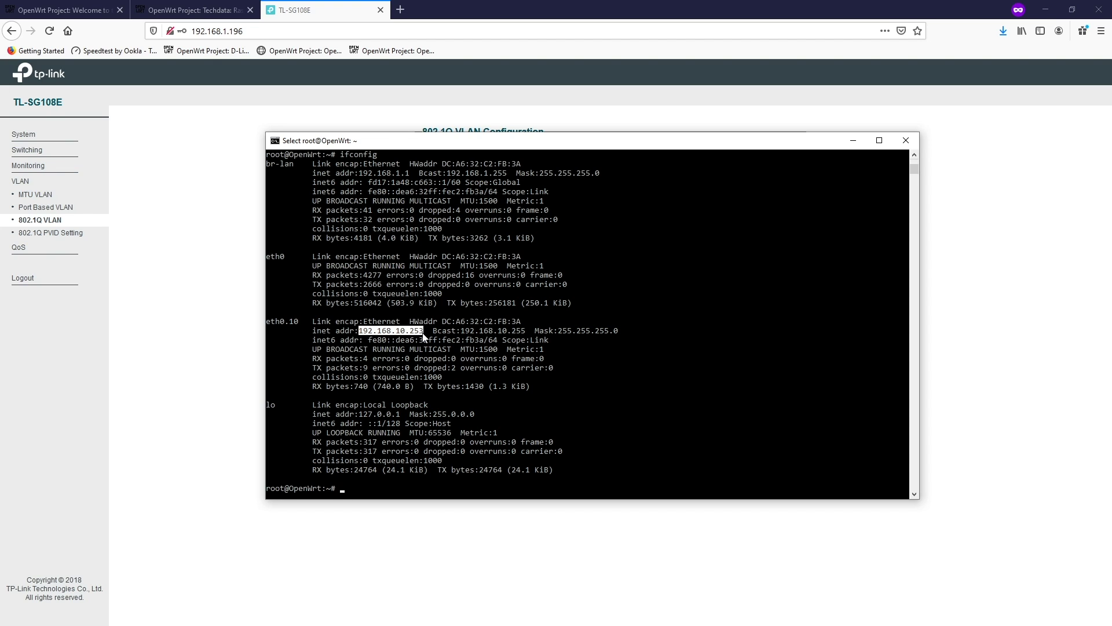
left_click(438, 331)
- Ping 1.1.1.1 to verify internet access, then stop it to view statistics
type("p")
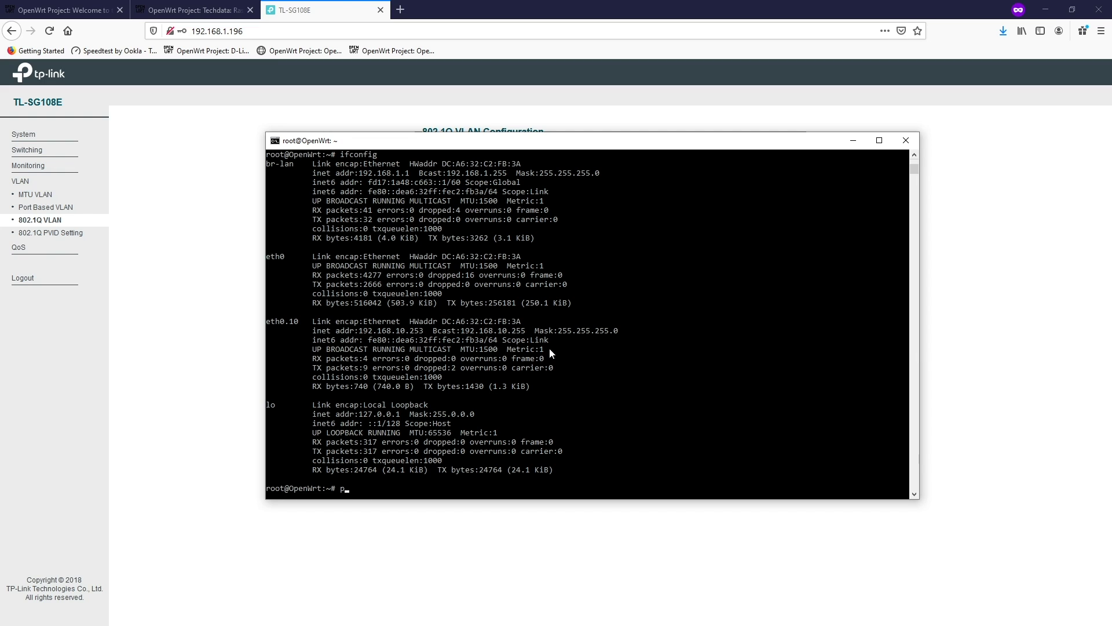
type("ing 1.1.1.1")
key("Return")
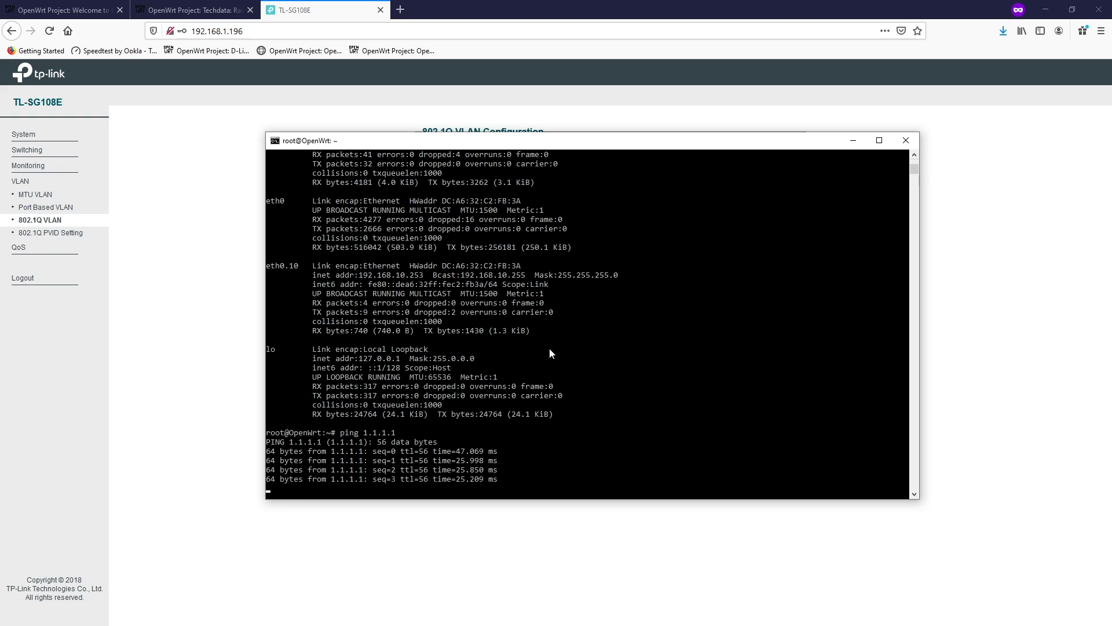
key("ctrl+c")
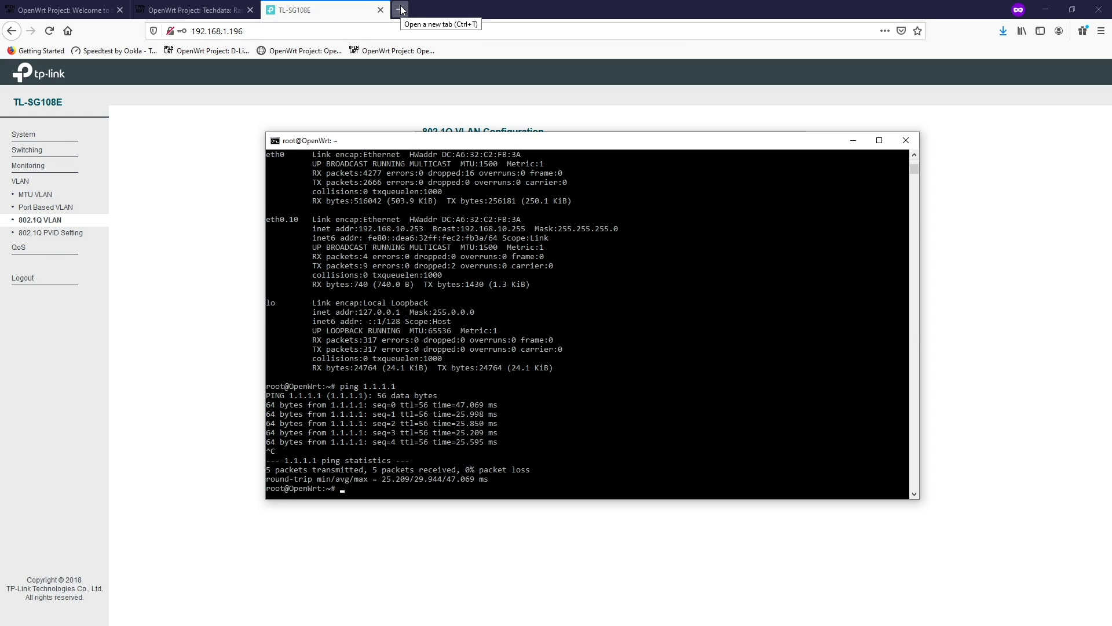
- Refresh the package lists with opkg update and install the luci package
type("opkg update")
key("Return")
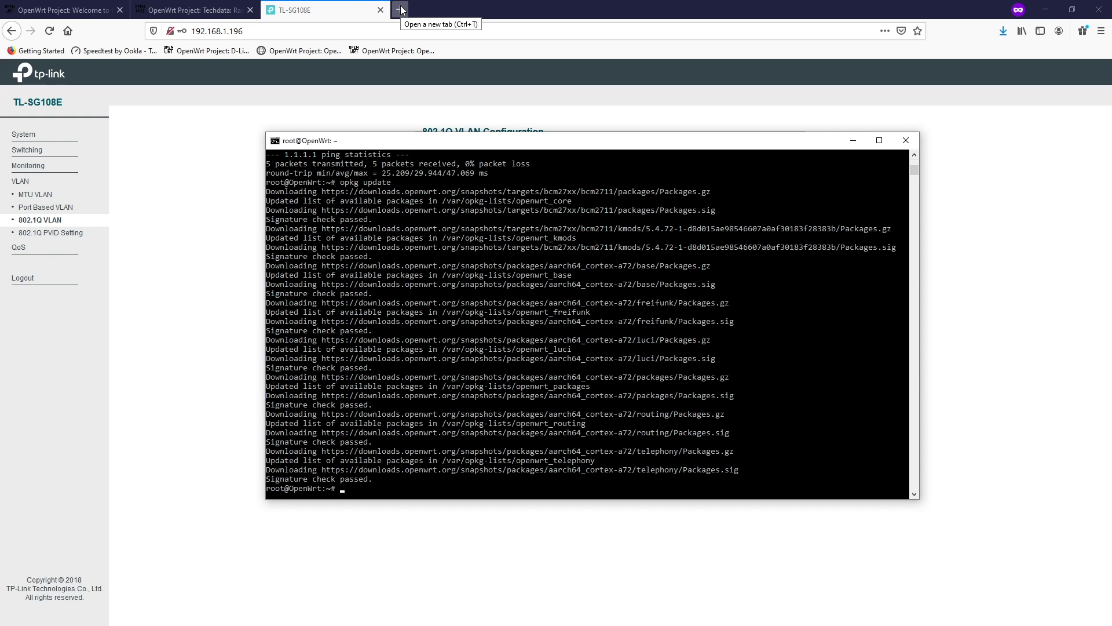
type("opkg install luci")
key("Return")
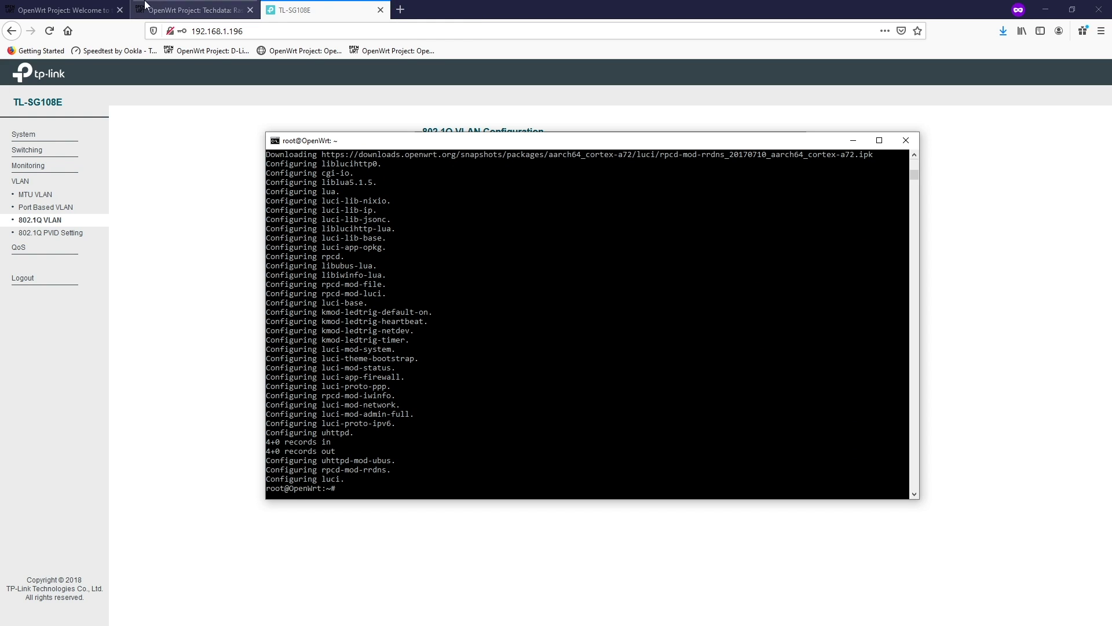
- In a new private tab, log in to LuCI at 192.168.1.1 with the root password
left_click(238, 112)
key("ctrl+t")
type("192.168.1.1")
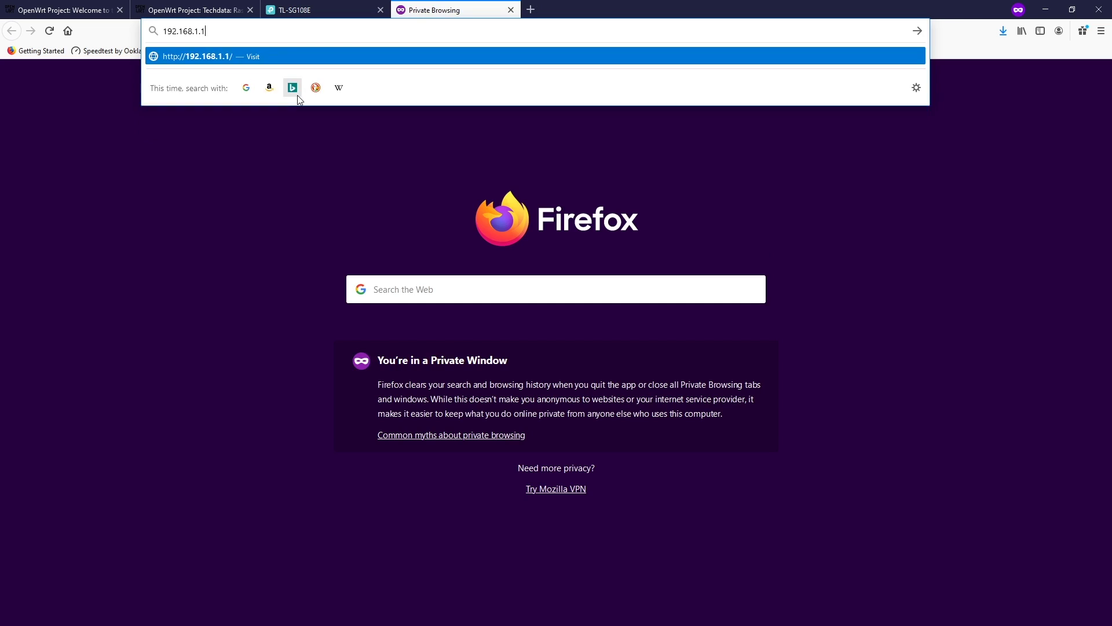
key("Return")
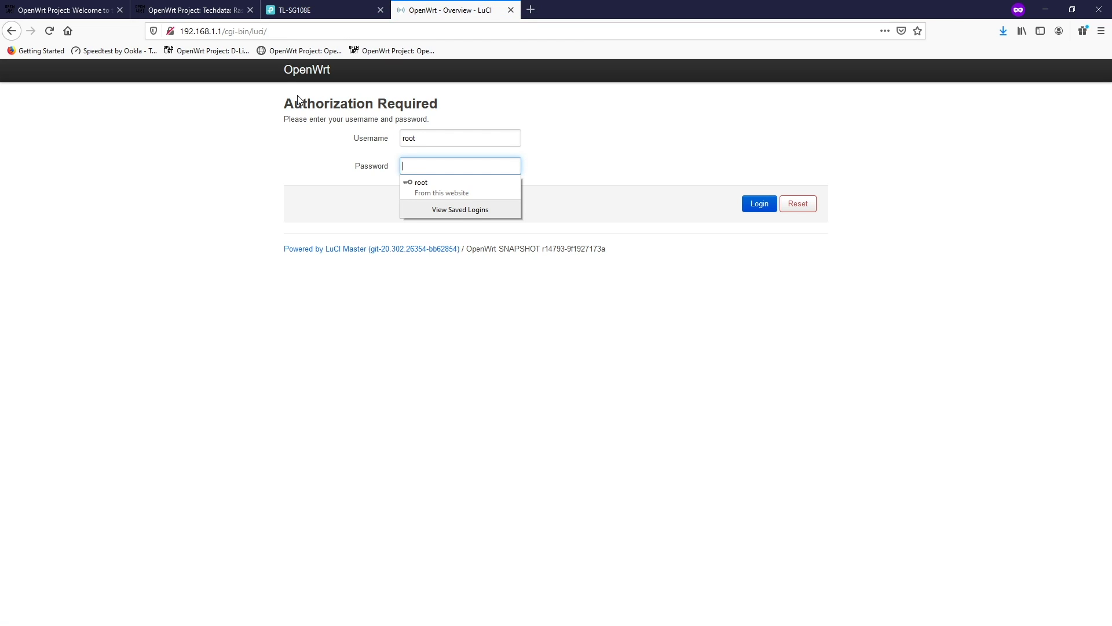
type("********")
key("Return")
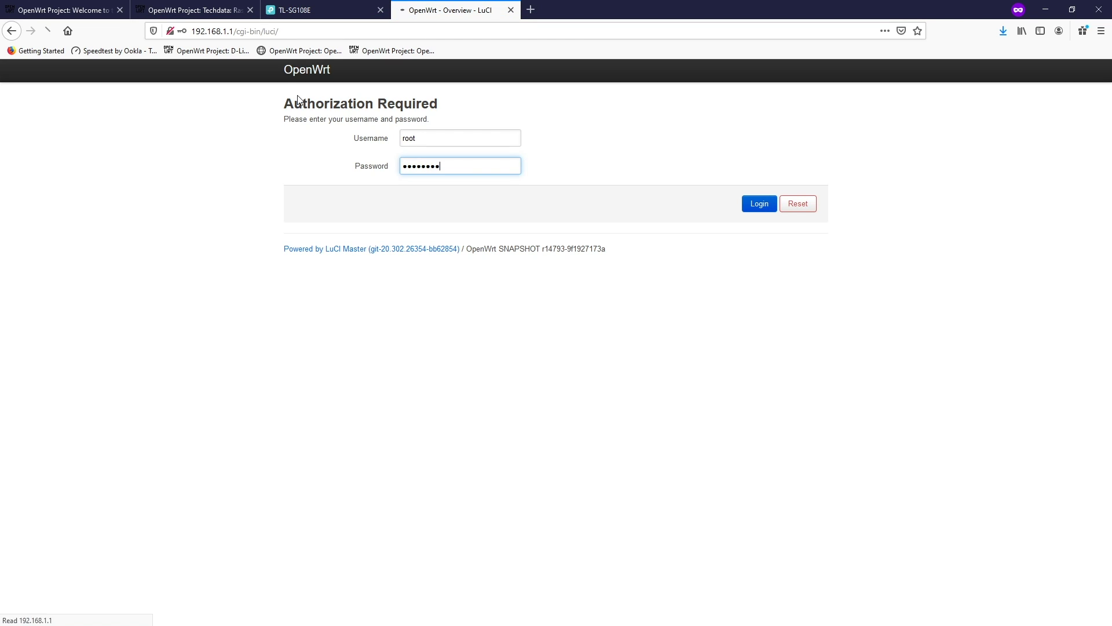
- Review the Status > Overview page, then go to Network > Interfaces
mouse_move(360, 70)
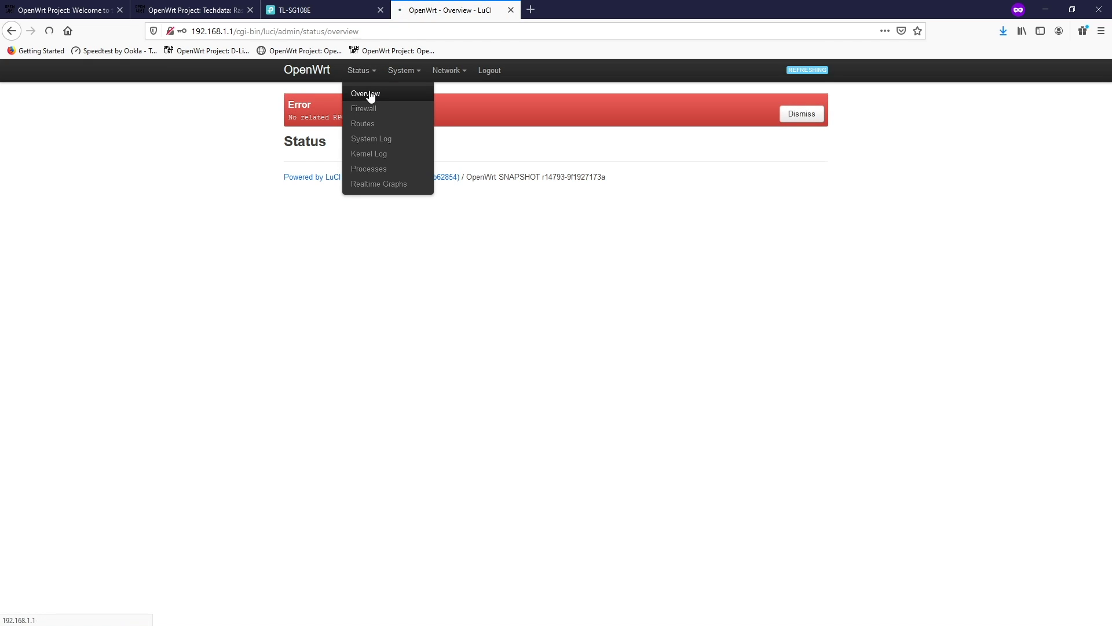
left_click(371, 94)
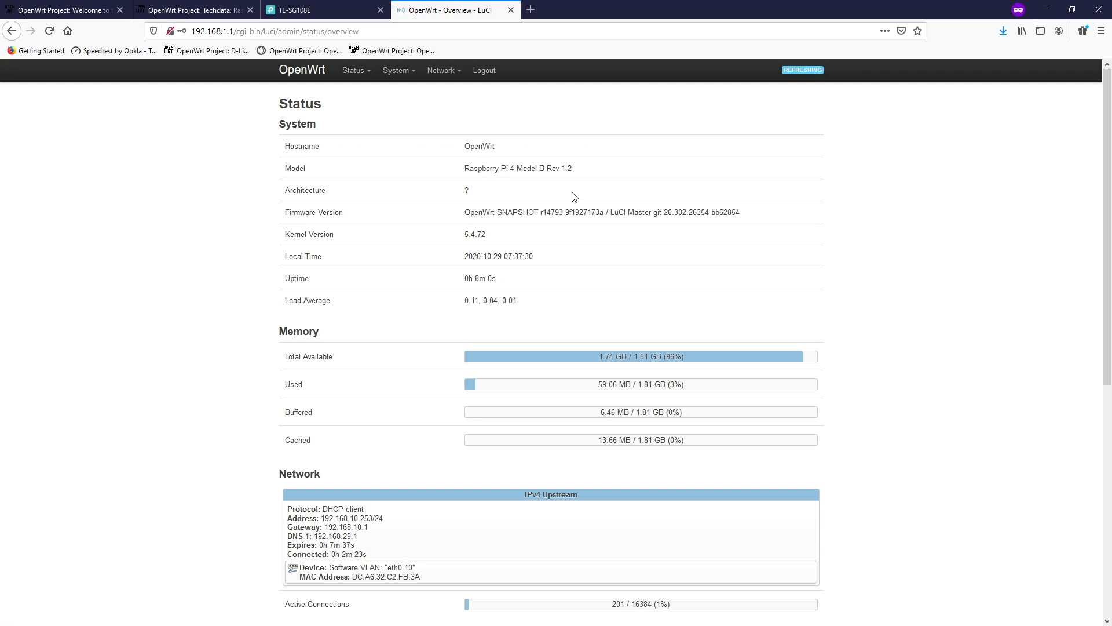
scroll(742, 311, "down", 3)
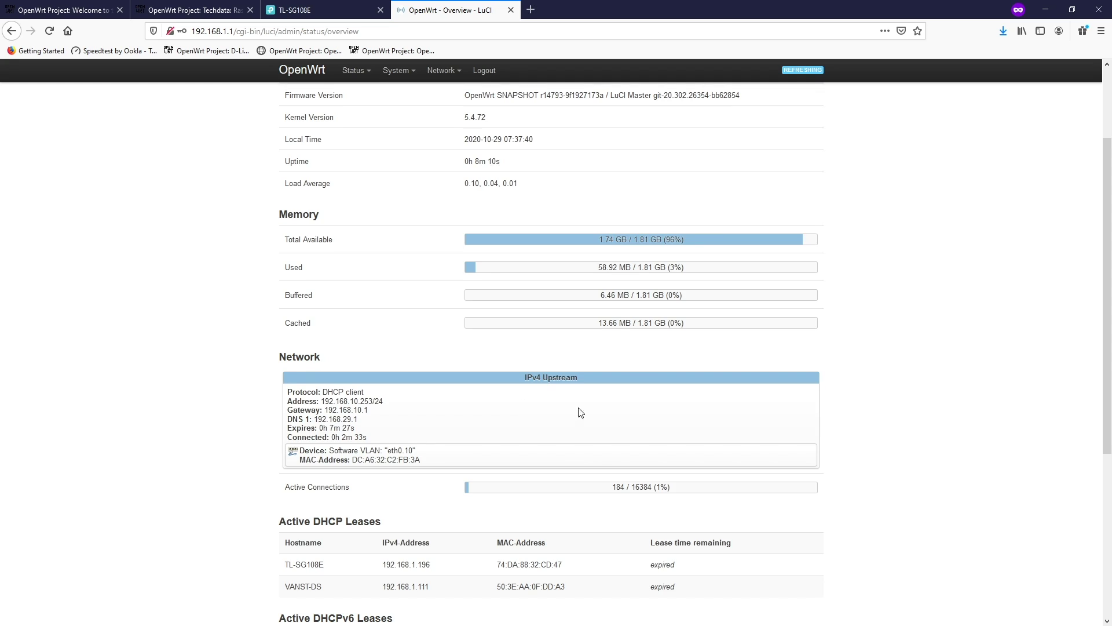
scroll(579, 412, "up", 2)
mouse_move(445, 72)
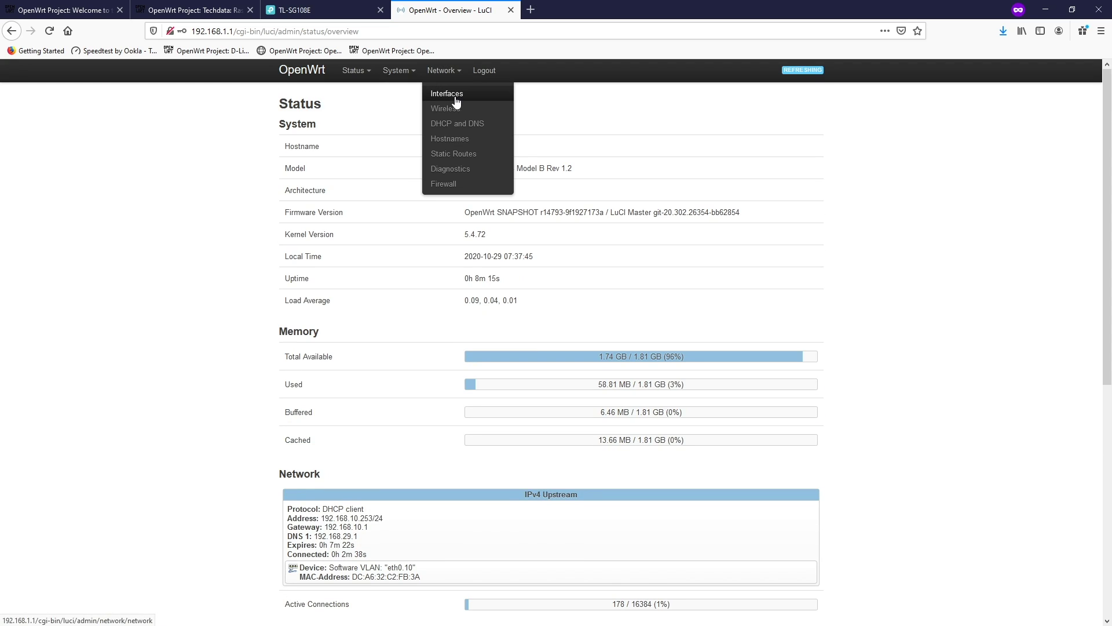
left_click(454, 94)
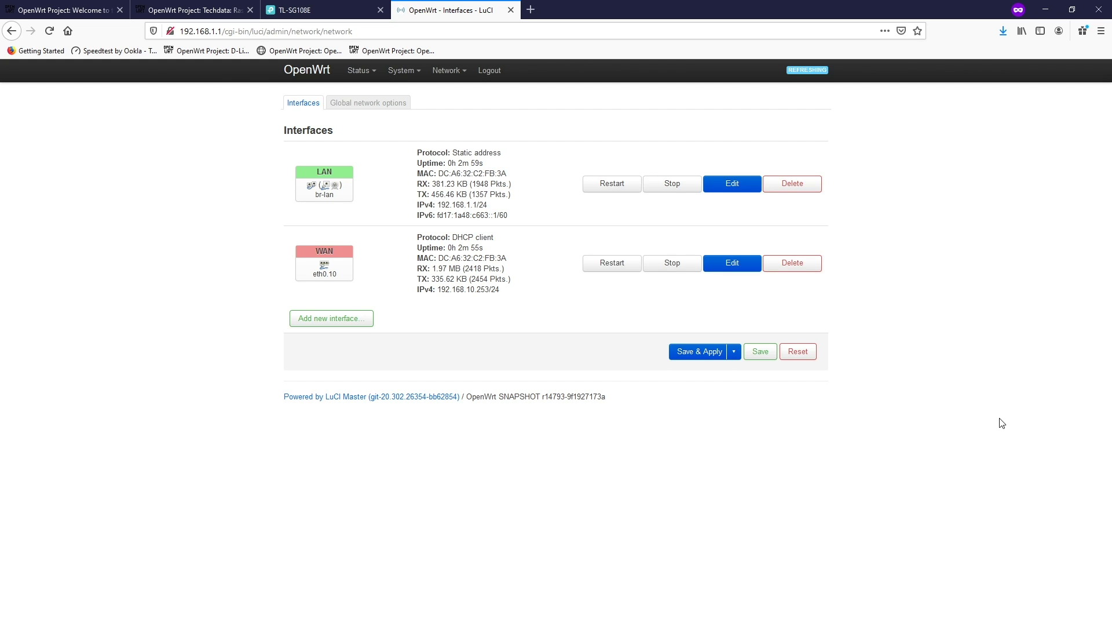
- Install htop with opkg on the router and launch it over SSH
key("alt+Tab")
type("opkg")
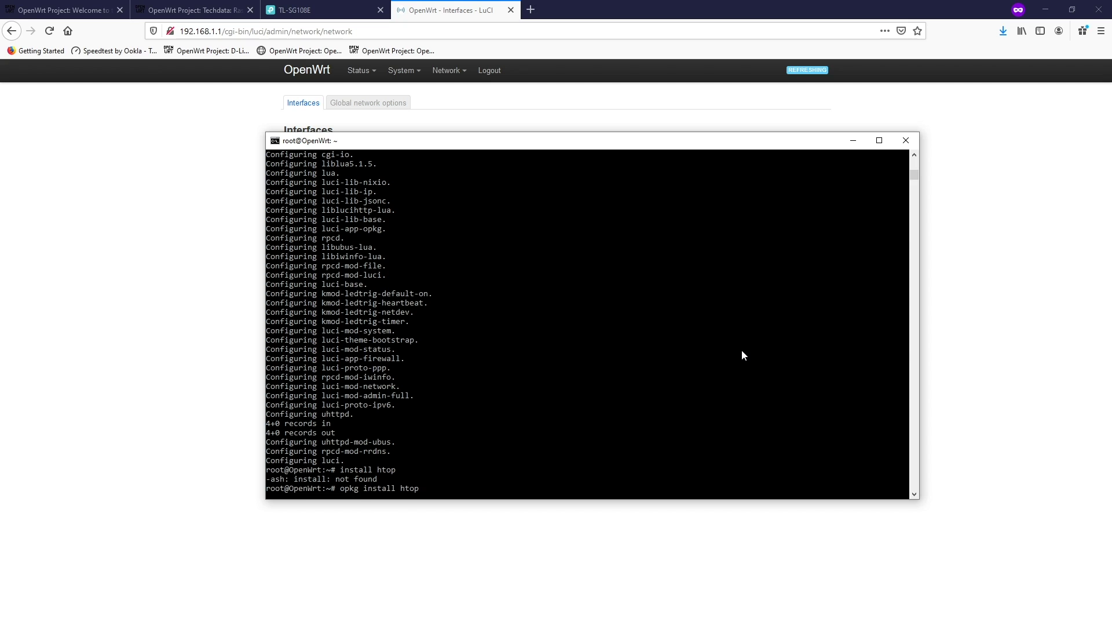
key("Return")
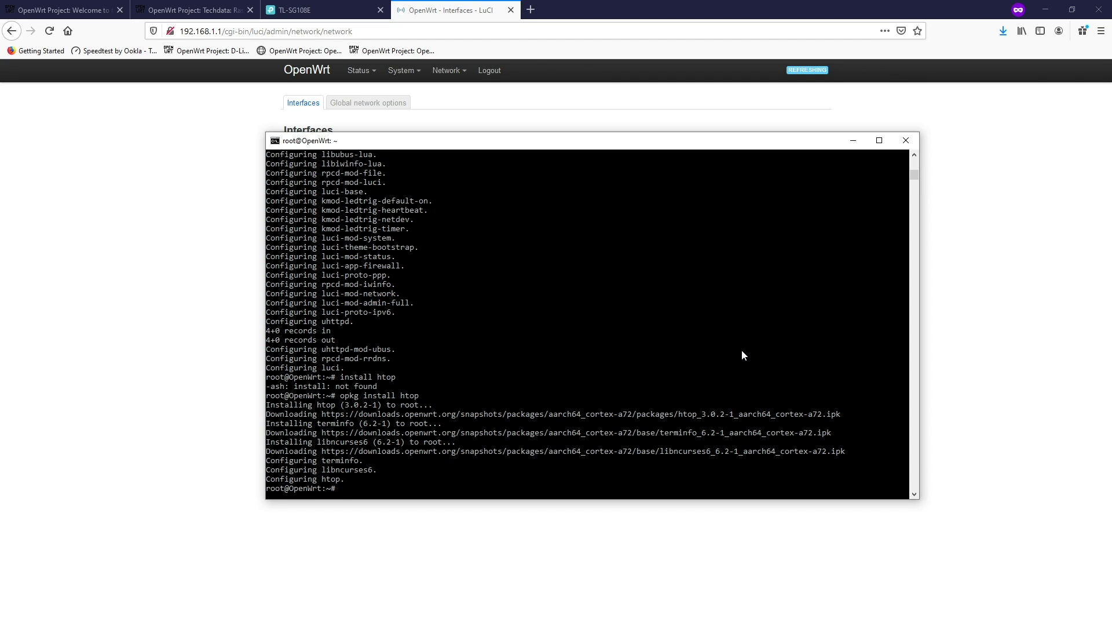
type("htop")
key("Return")
- Place the terminal and Speedtest windows side by side and start the speed test
left_click_drag(507, 149, 284, 80)
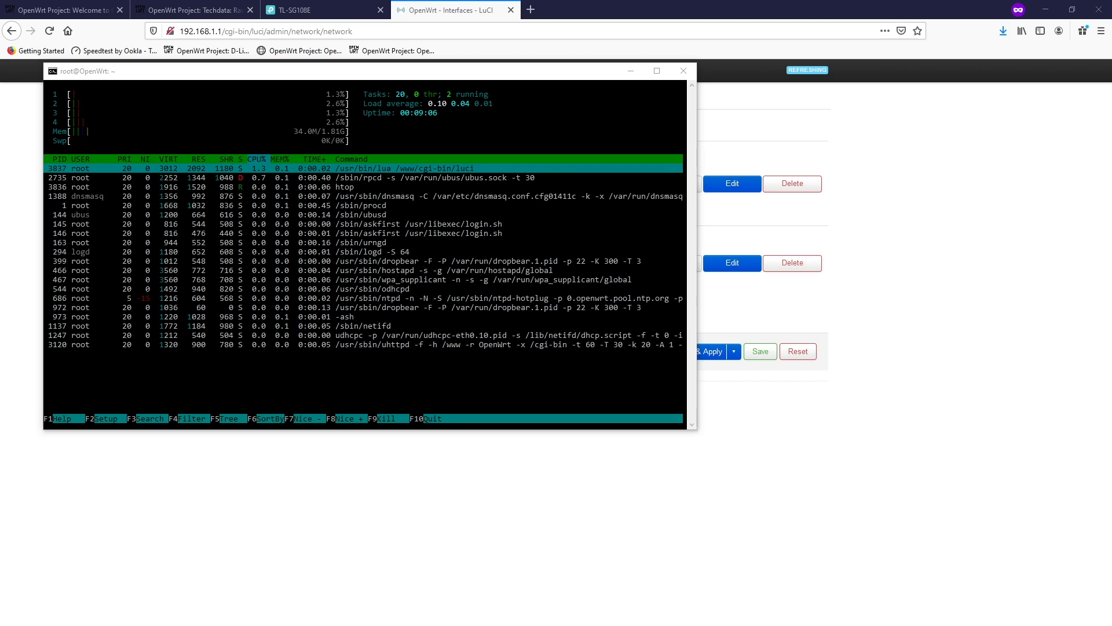
left_click_drag(948, 150, 849, 103)
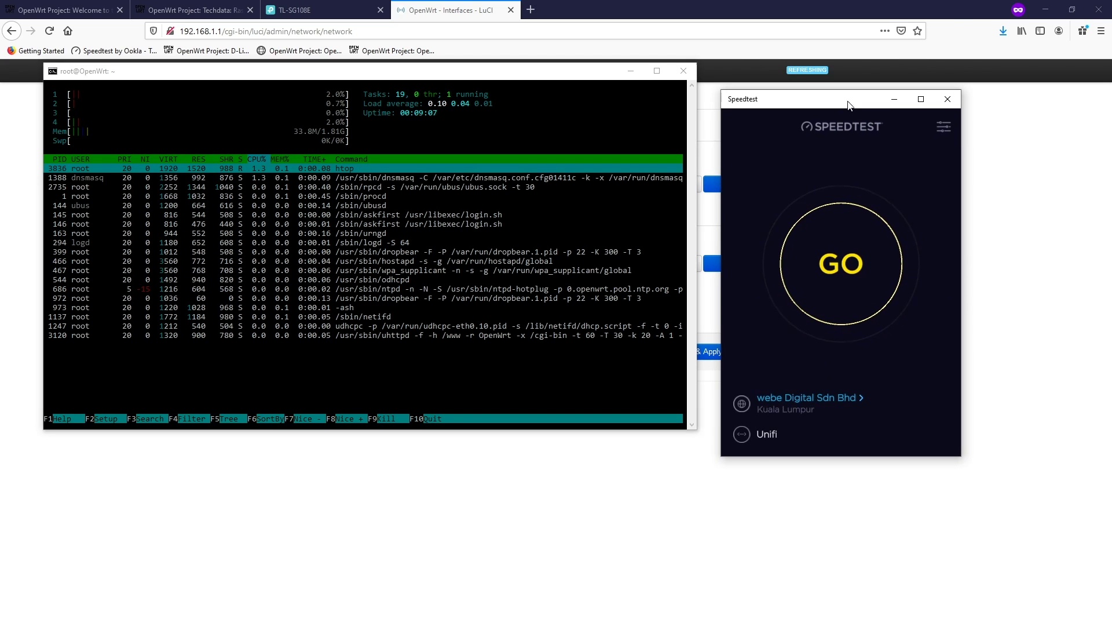
left_click(829, 275)
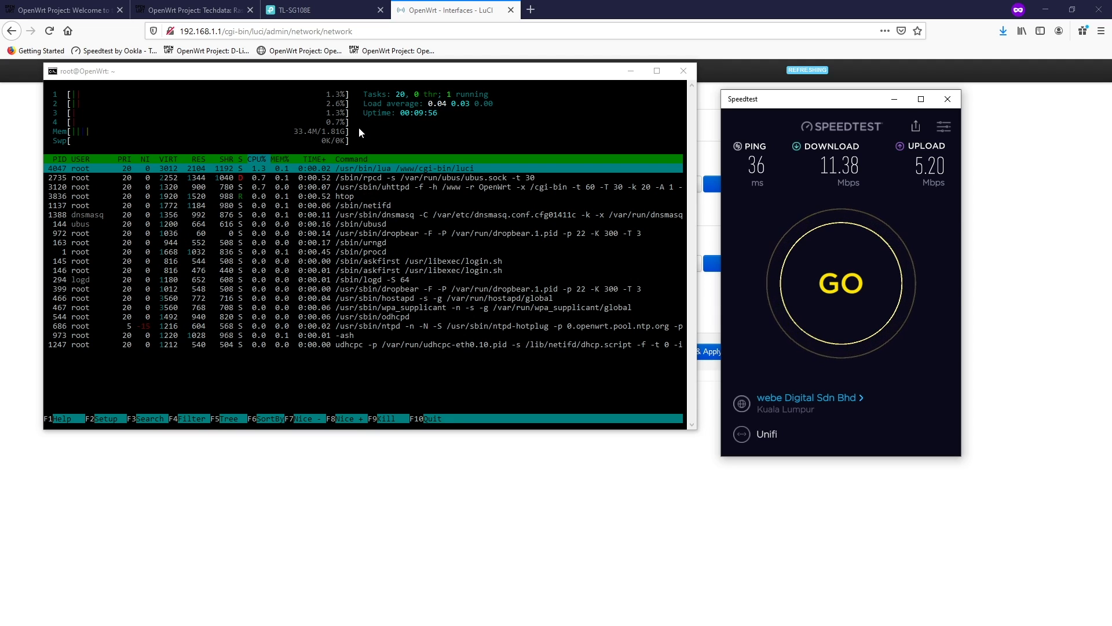
- Bring the LuCI browser page forward and go to Network > Wireless
left_click(658, 528)
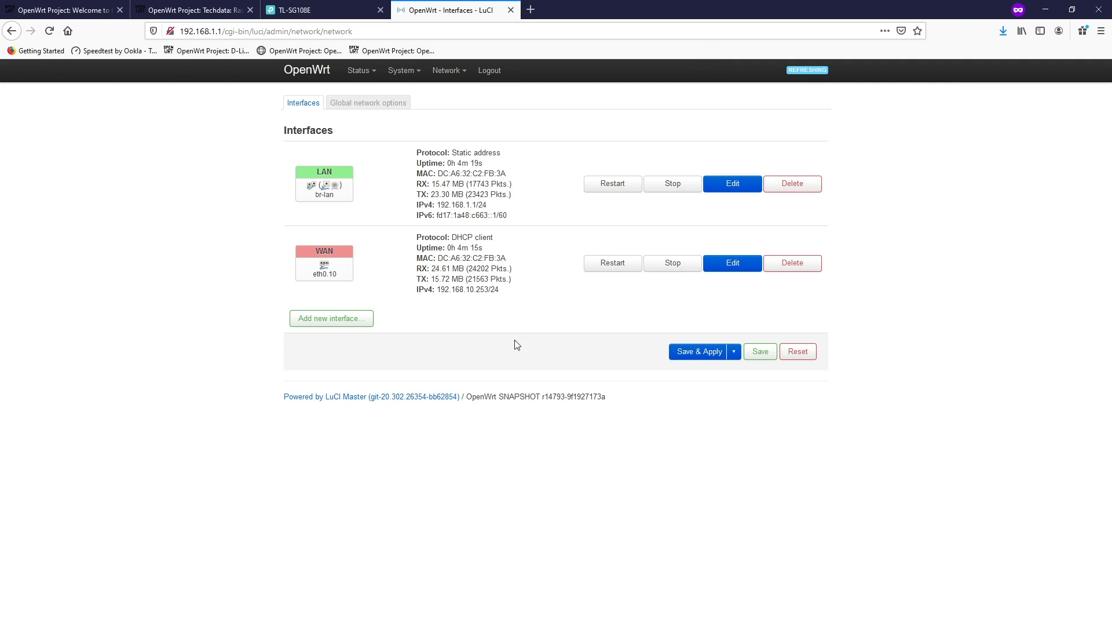
mouse_move(448, 70)
left_click(461, 110)
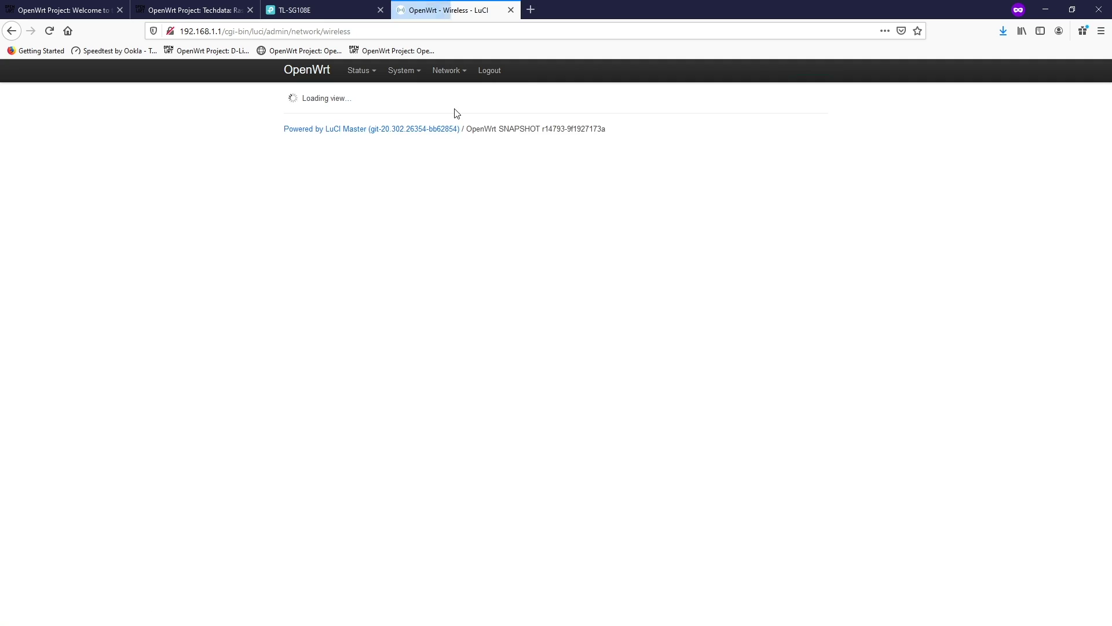